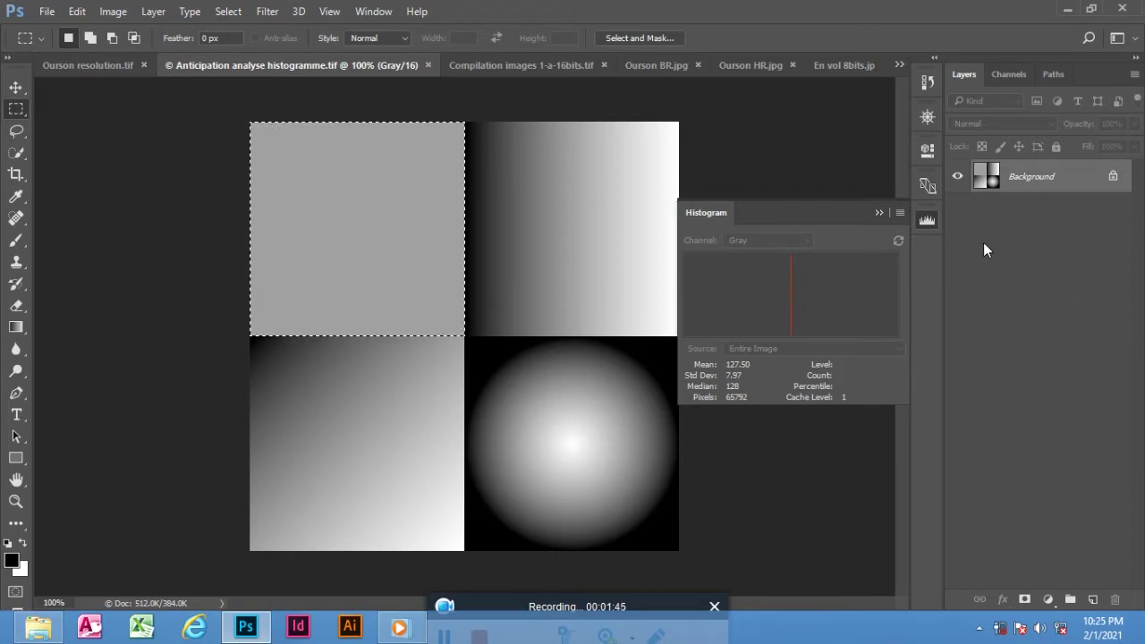
Compare the histogram's Expanded View and All Channels View, ending on Expanded View
click(900, 212)
click(960, 254)
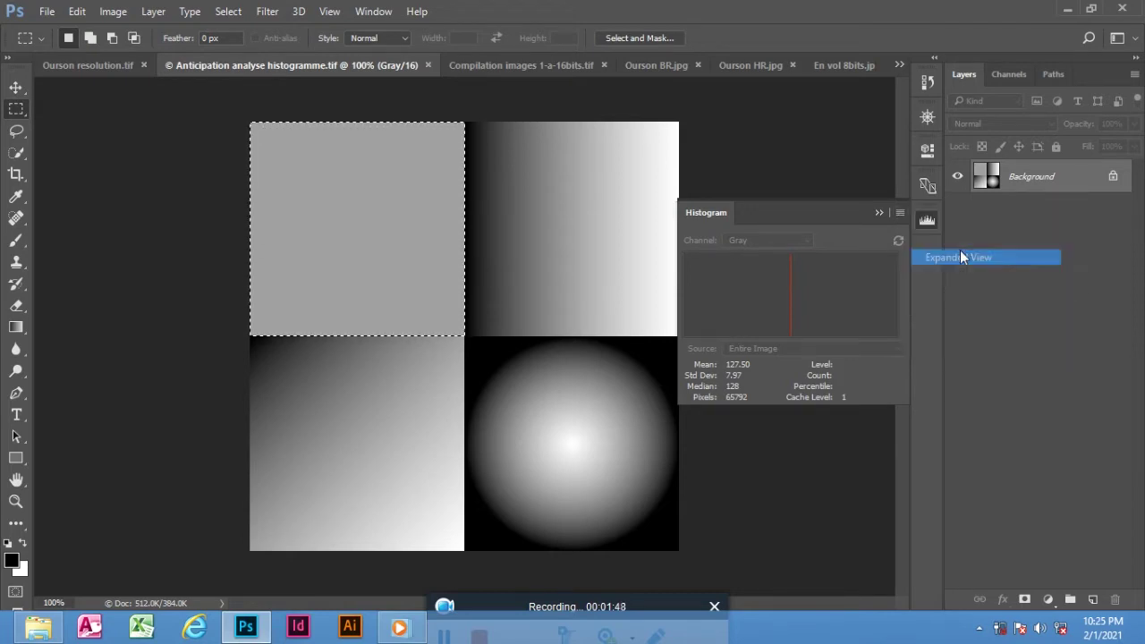
click(900, 212)
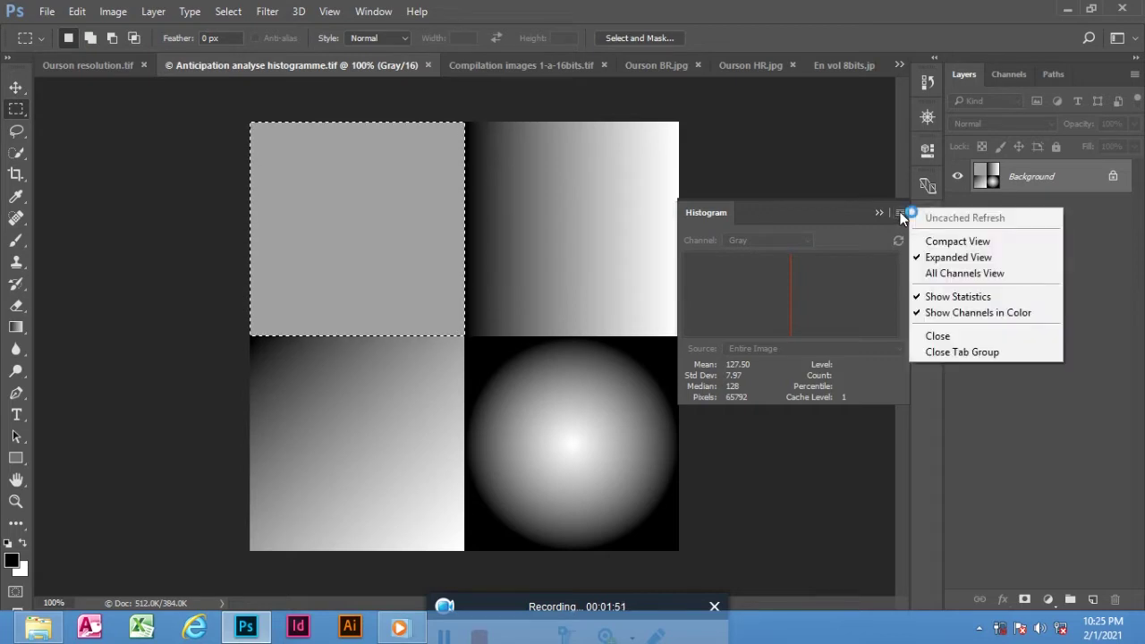
click(969, 270)
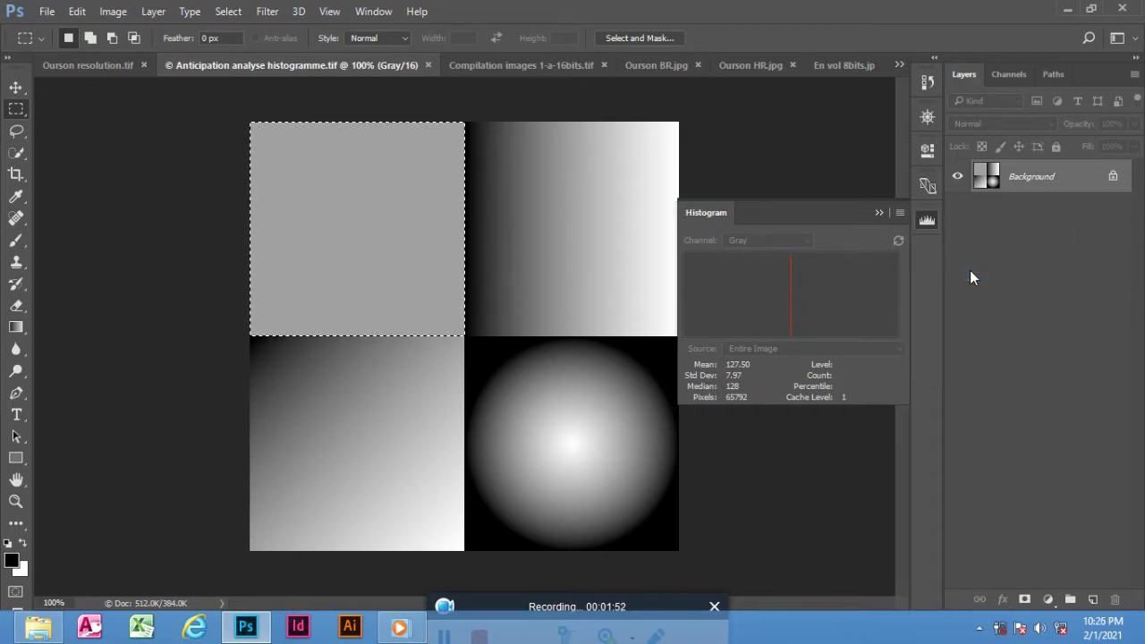
click(900, 212)
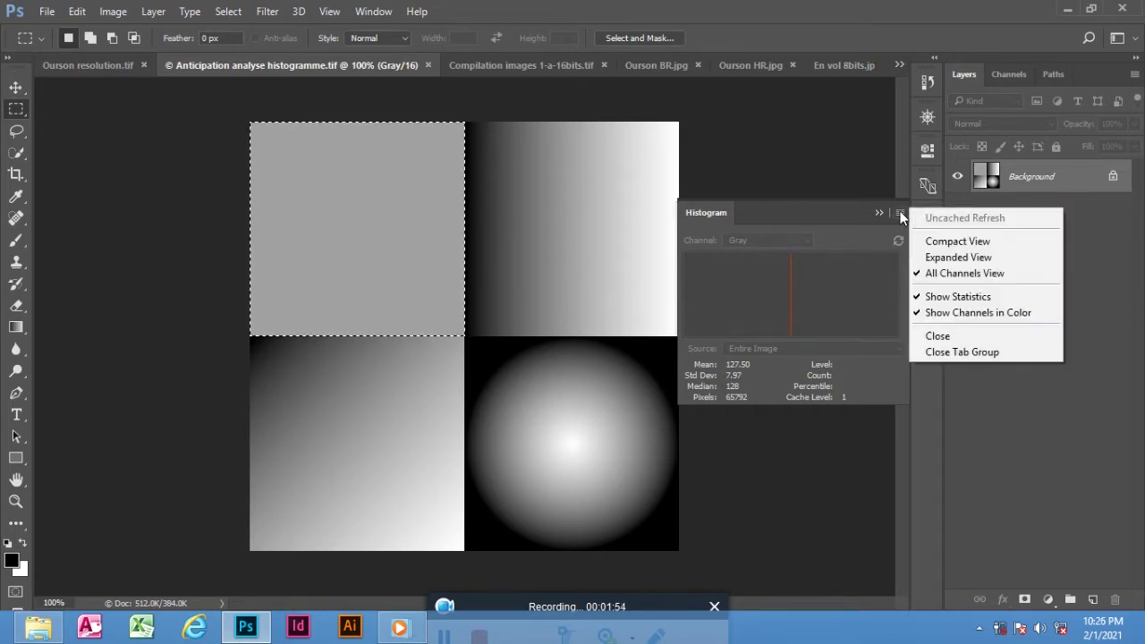
click(981, 257)
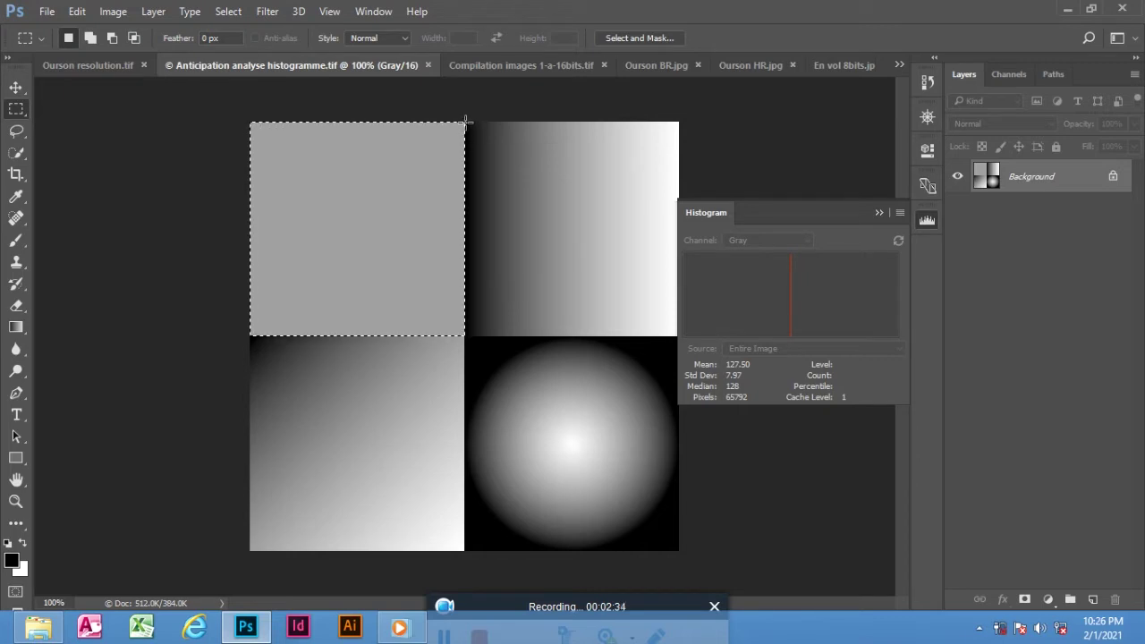
Marquee-select the upper-right horizontal gradient square and set the histogram to All Channels View
drag(465, 122, 683, 335)
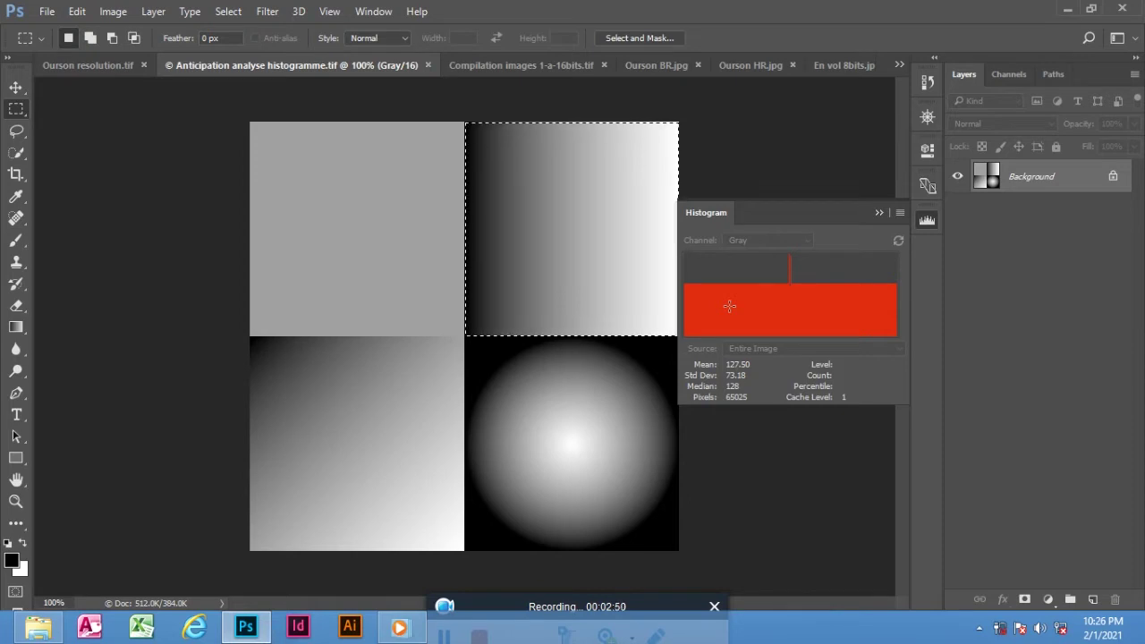
click(899, 213)
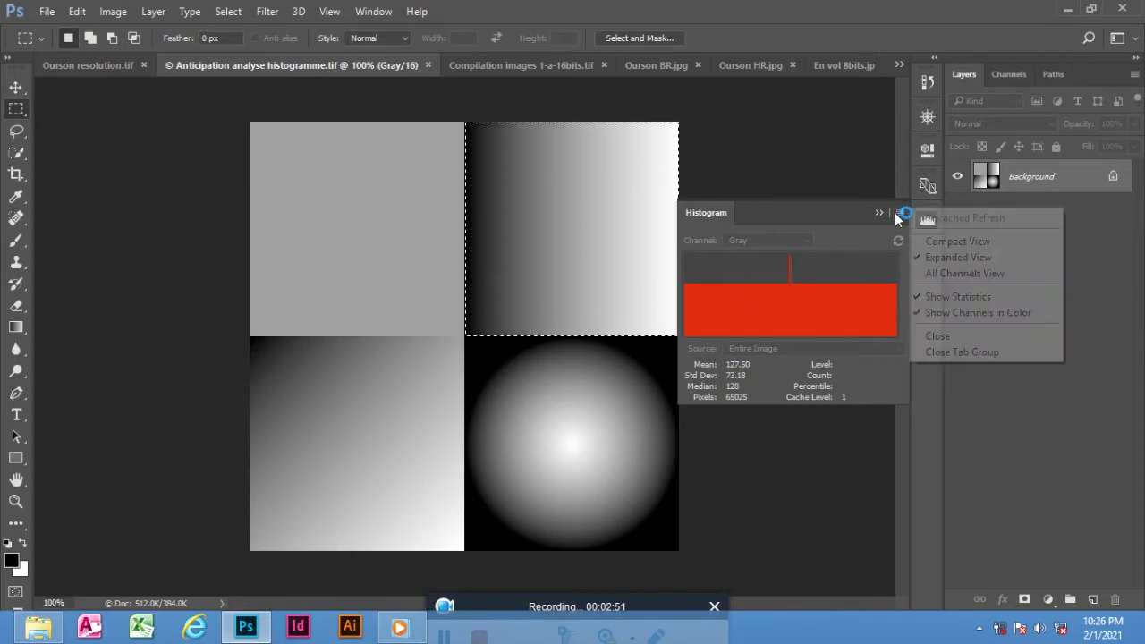
click(955, 273)
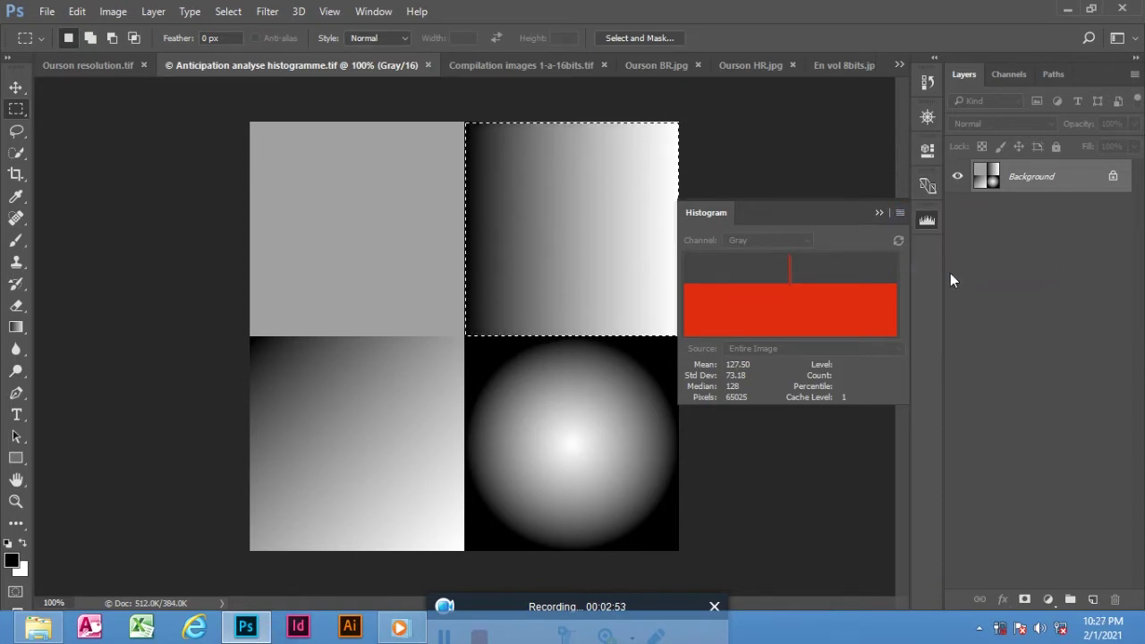
Hide the histogram statistics, show them again, and leave the channels displayed in color
click(900, 213)
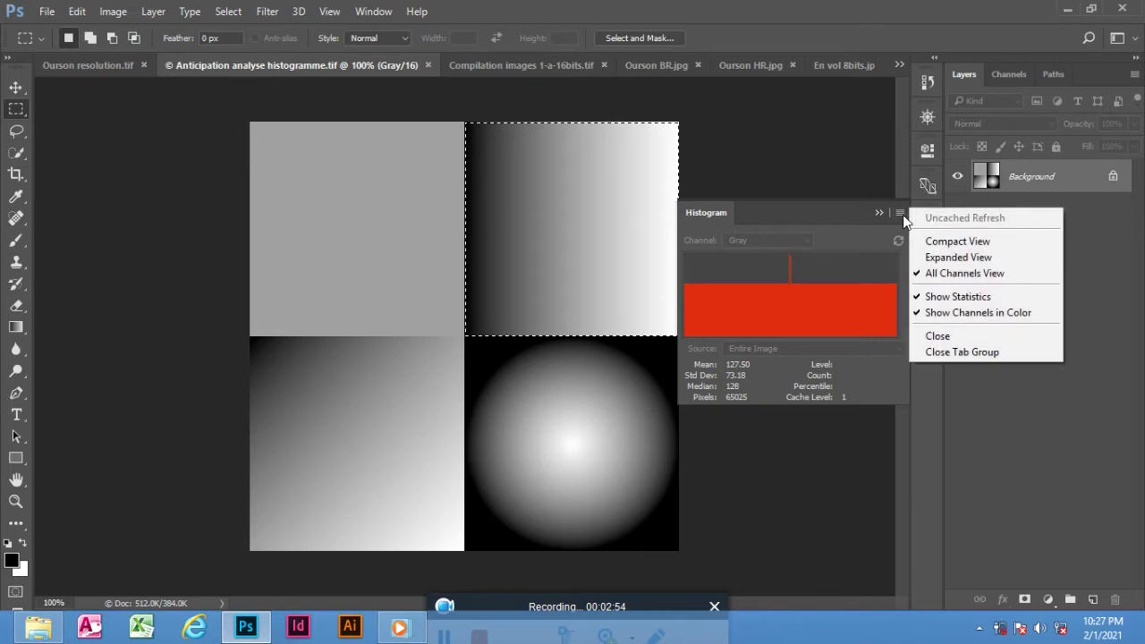
click(993, 297)
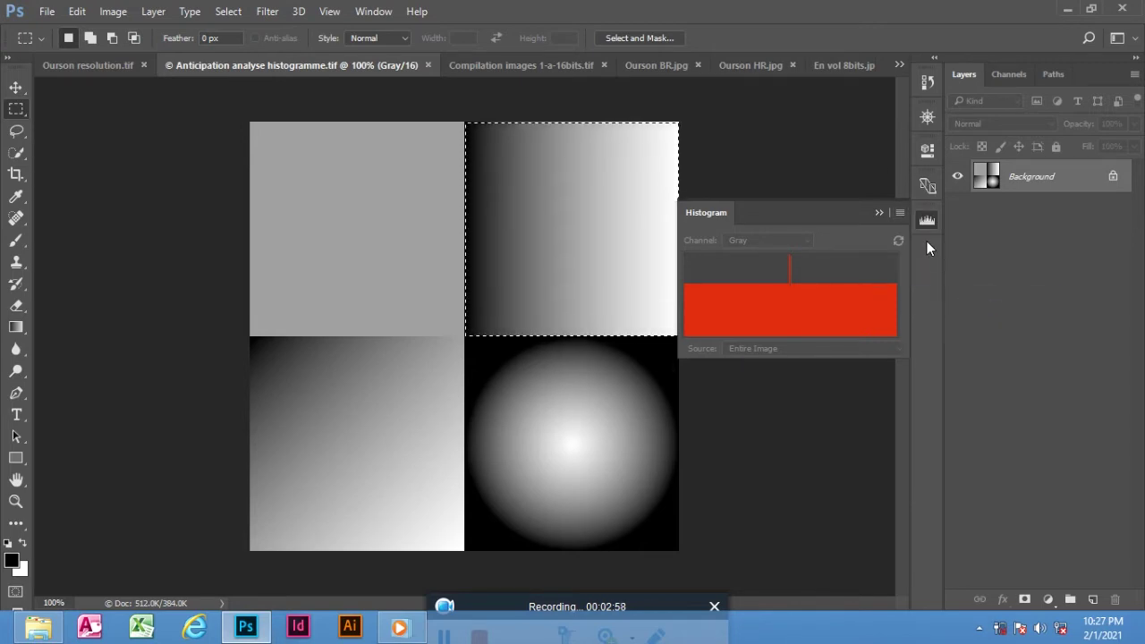
click(900, 212)
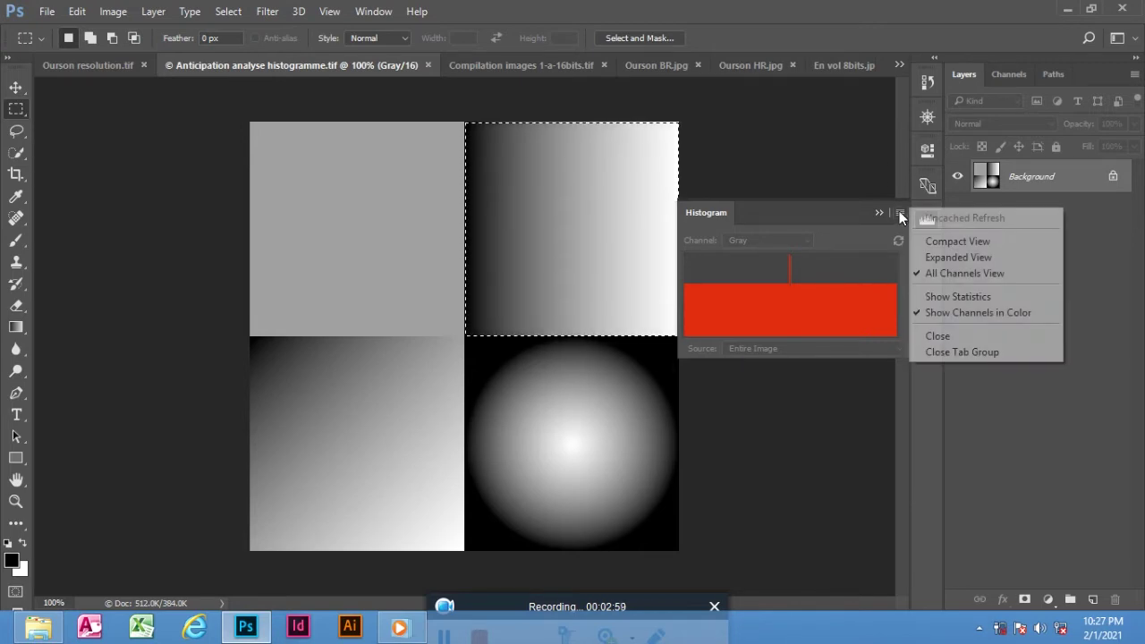
click(970, 297)
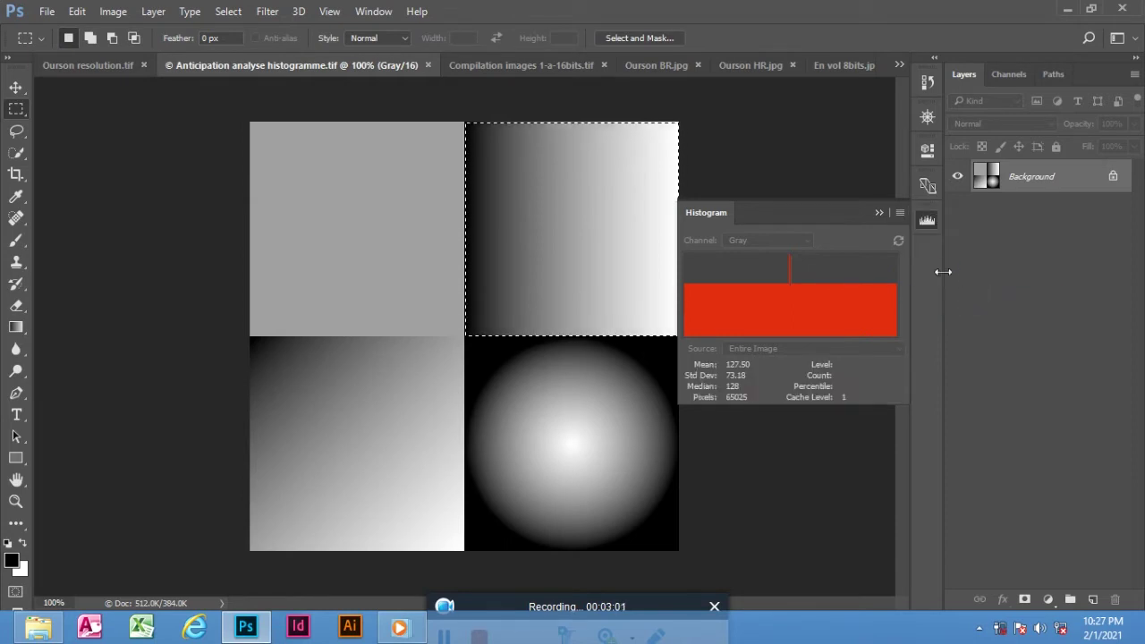
click(900, 212)
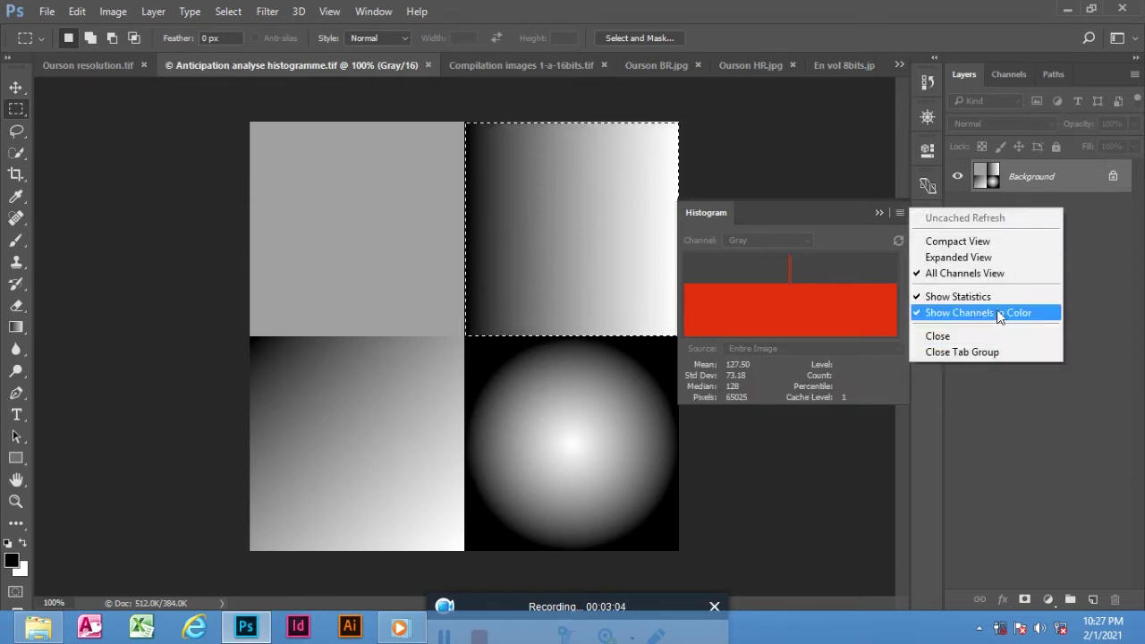
click(846, 281)
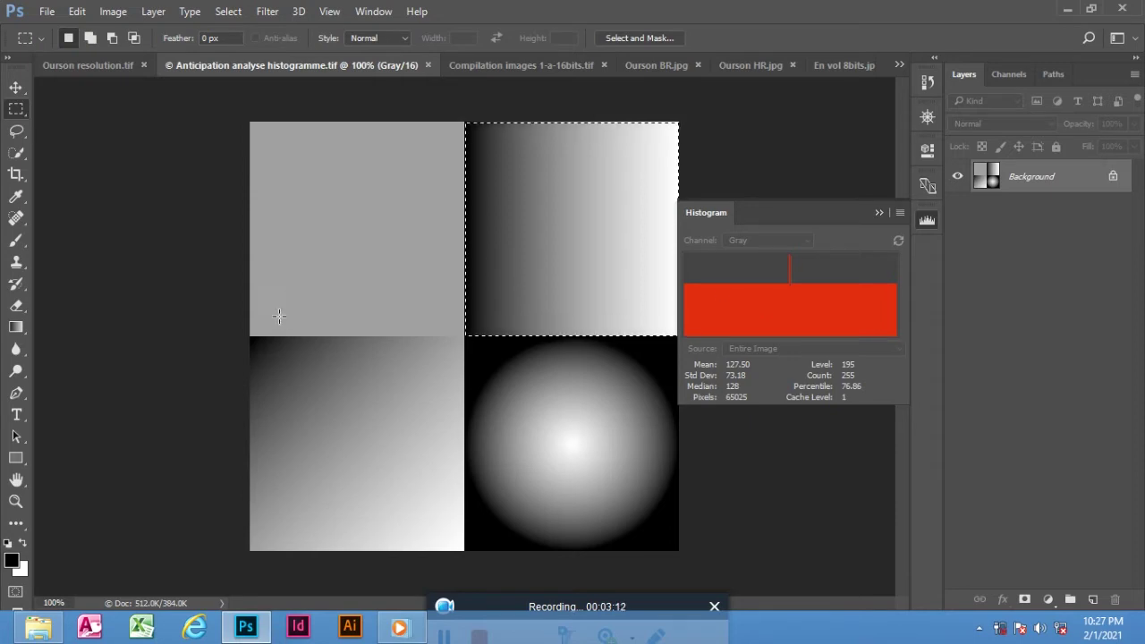
Marquee-select the lower-left diagonal gradient square and the lower-right radial gradient square in turn to examine each histogram
drag(250, 337, 464, 554)
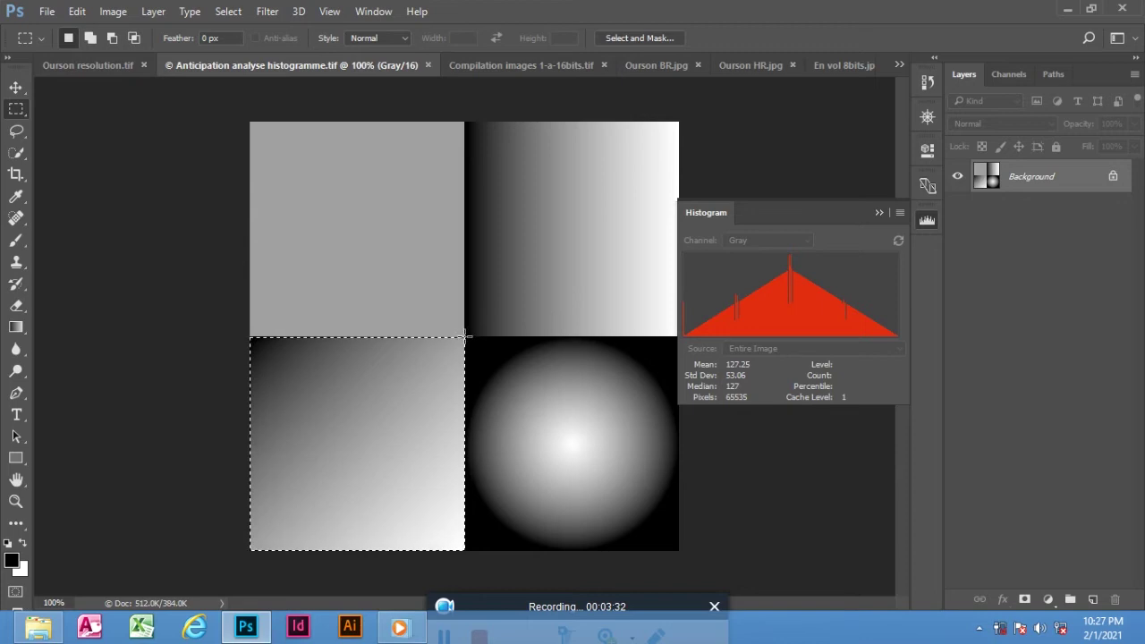
drag(465, 337, 729, 638)
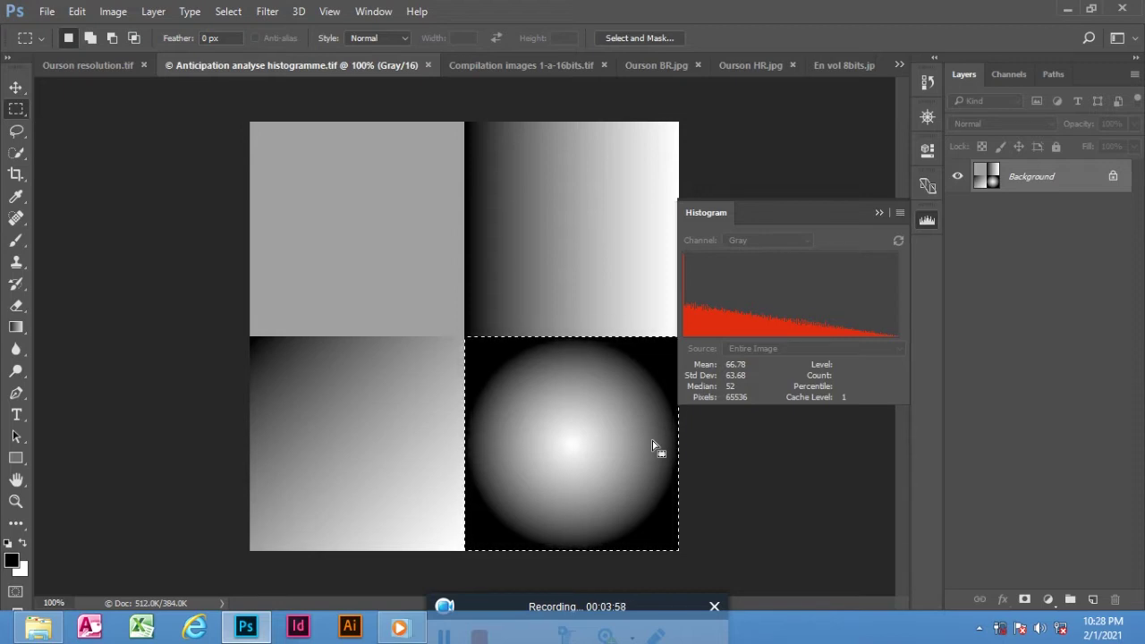
In Compilation images 1-a-16bits.tif, hide the 8 bits group and briefly preview the 1 bit and 2 bits groups and the Ourson-1-bits-N&B.png layer
click(530, 71)
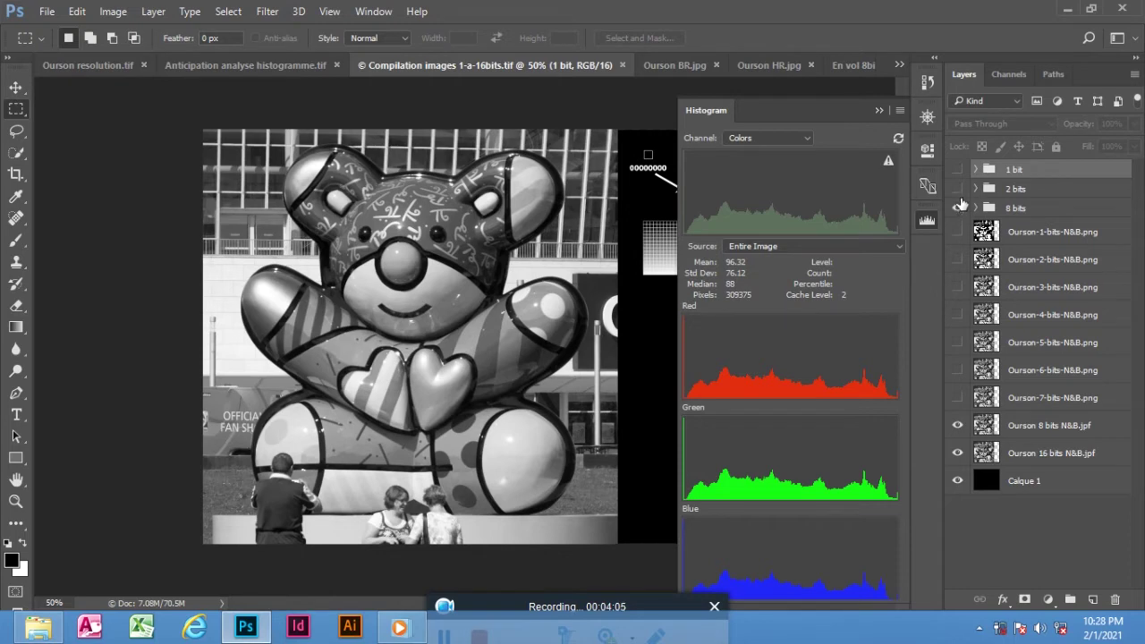
click(957, 208)
click(958, 188)
click(958, 169)
click(958, 169)
click(958, 189)
click(957, 207)
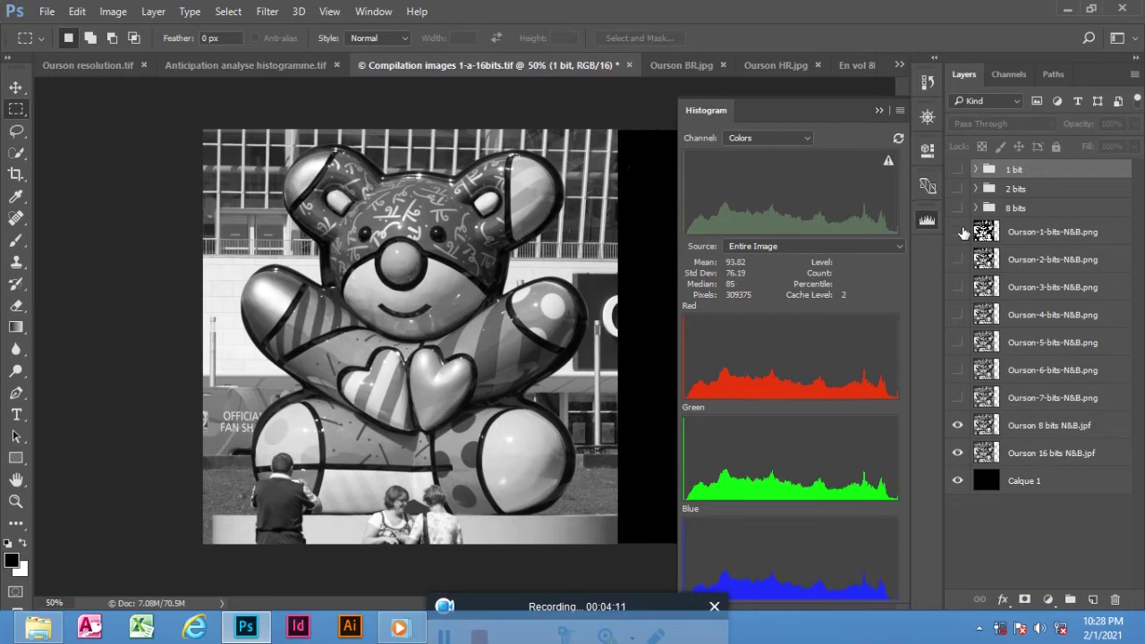
click(957, 232)
click(958, 231)
Switch to Ourson BR.jpg and compare its histogram in Expanded View and All Channels View
click(698, 63)
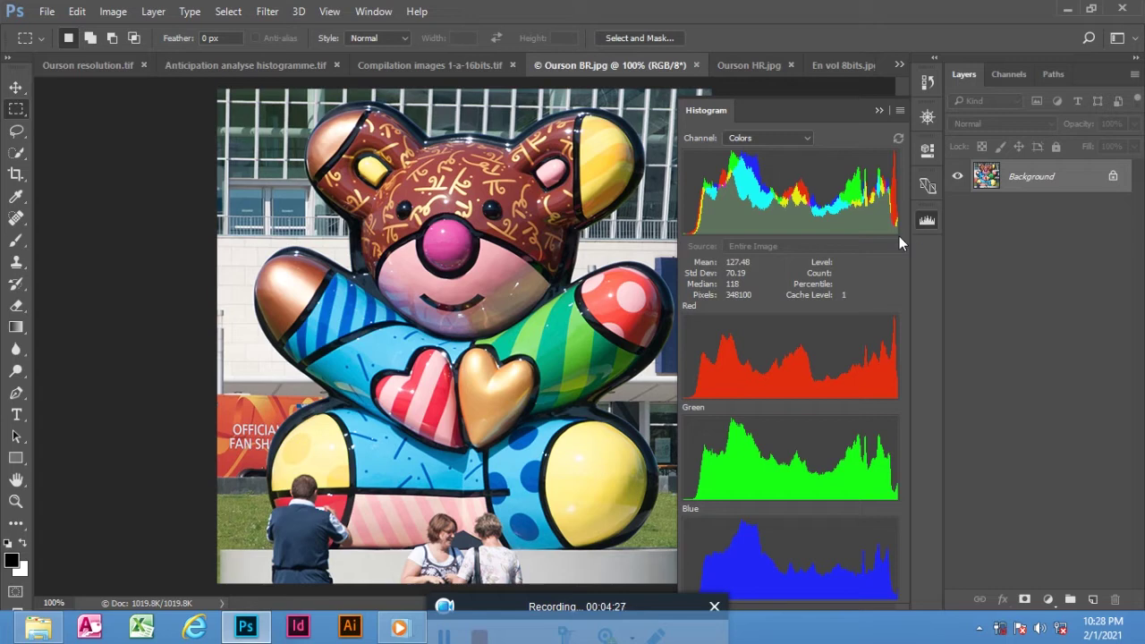
mouse_move(767, 198)
drag(779, 205, 903, 218)
click(900, 110)
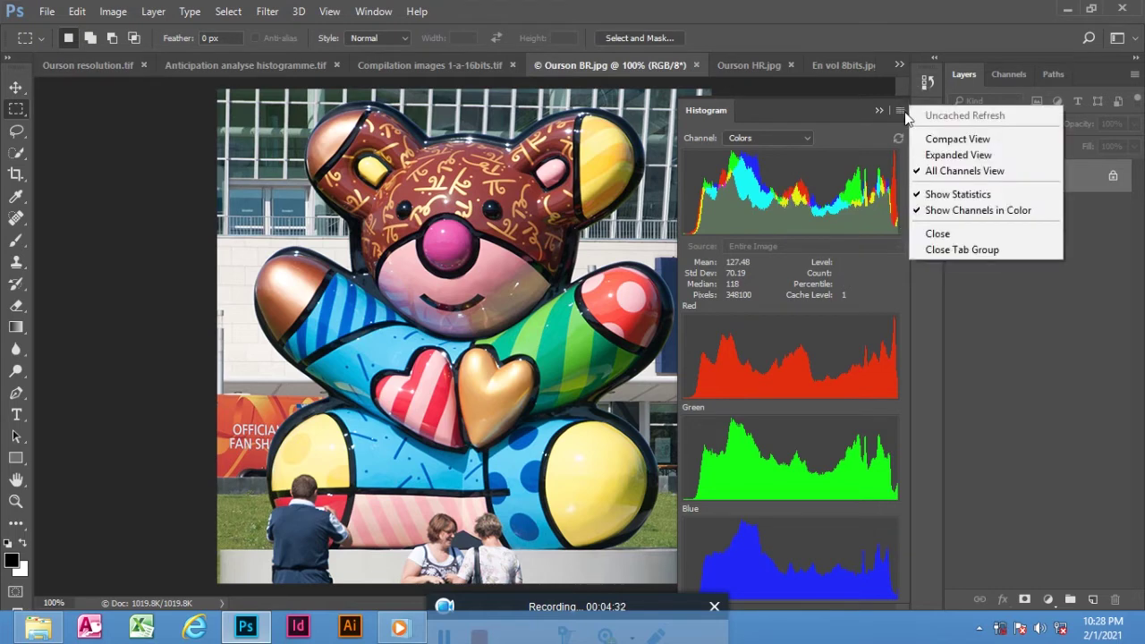
click(955, 154)
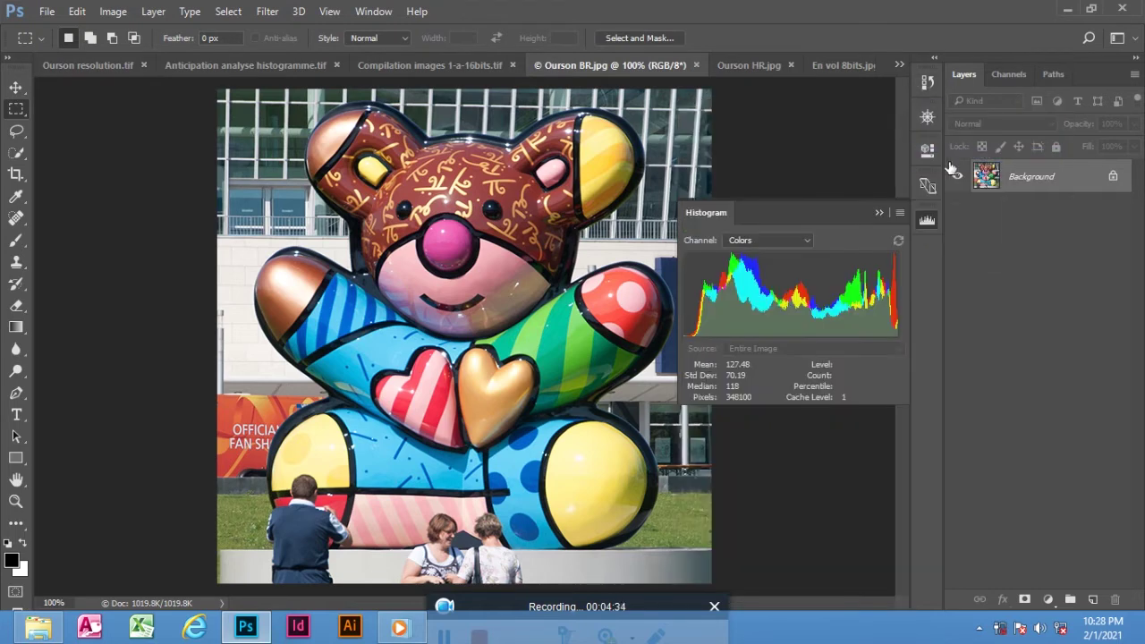
click(902, 211)
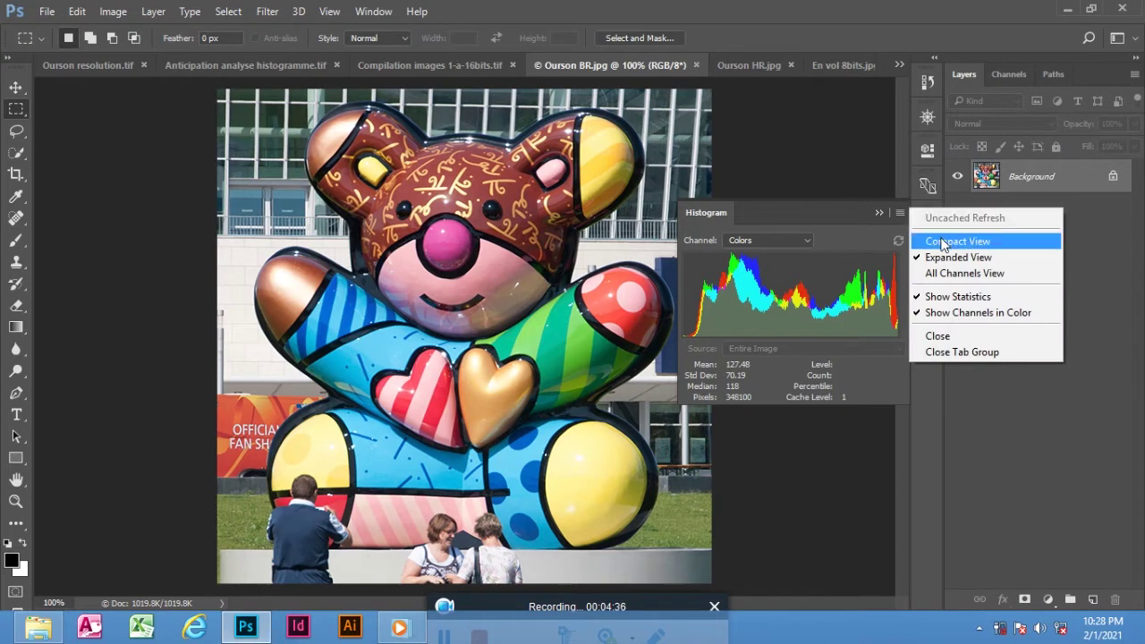
click(954, 279)
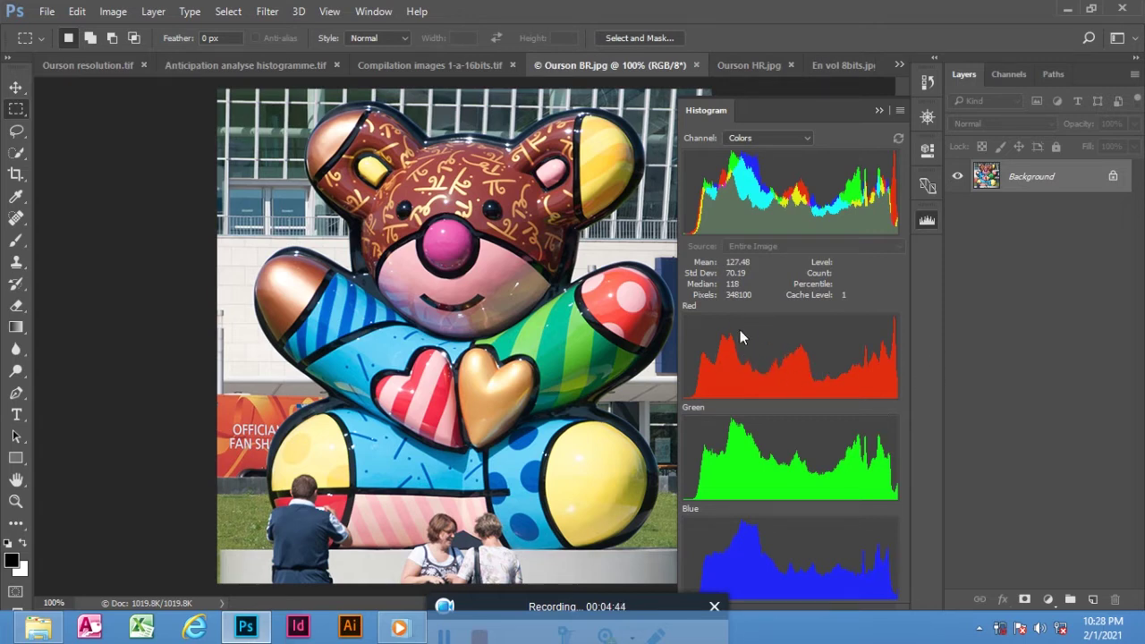
Dock the collapsed Histogram panel beside the toolbox and expand it there
click(925, 221)
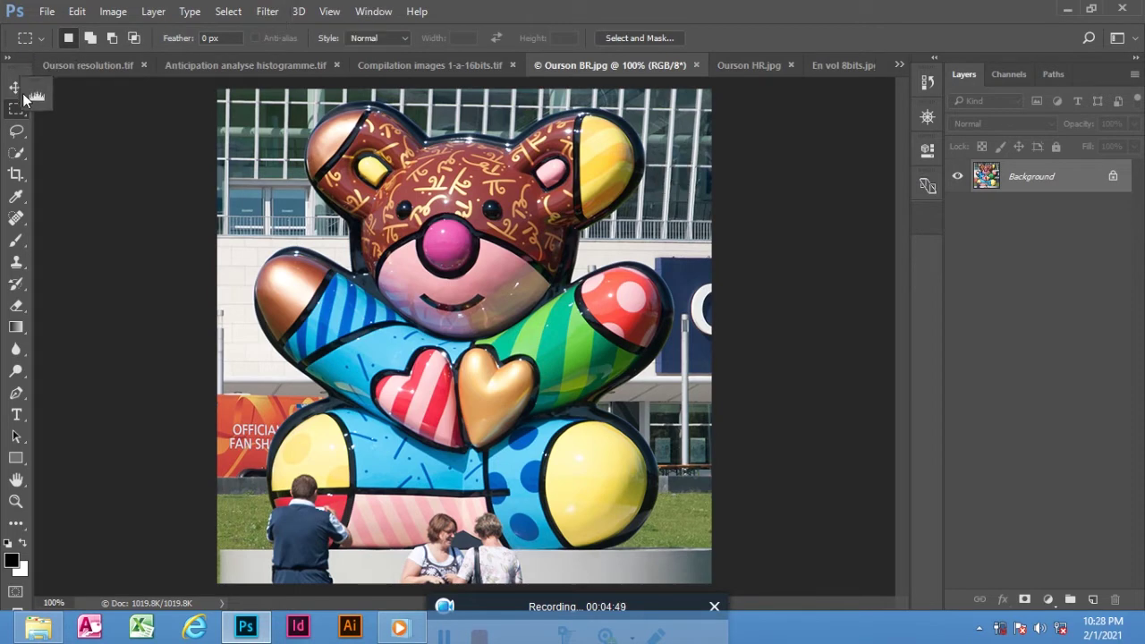
drag(30, 104, 36, 106)
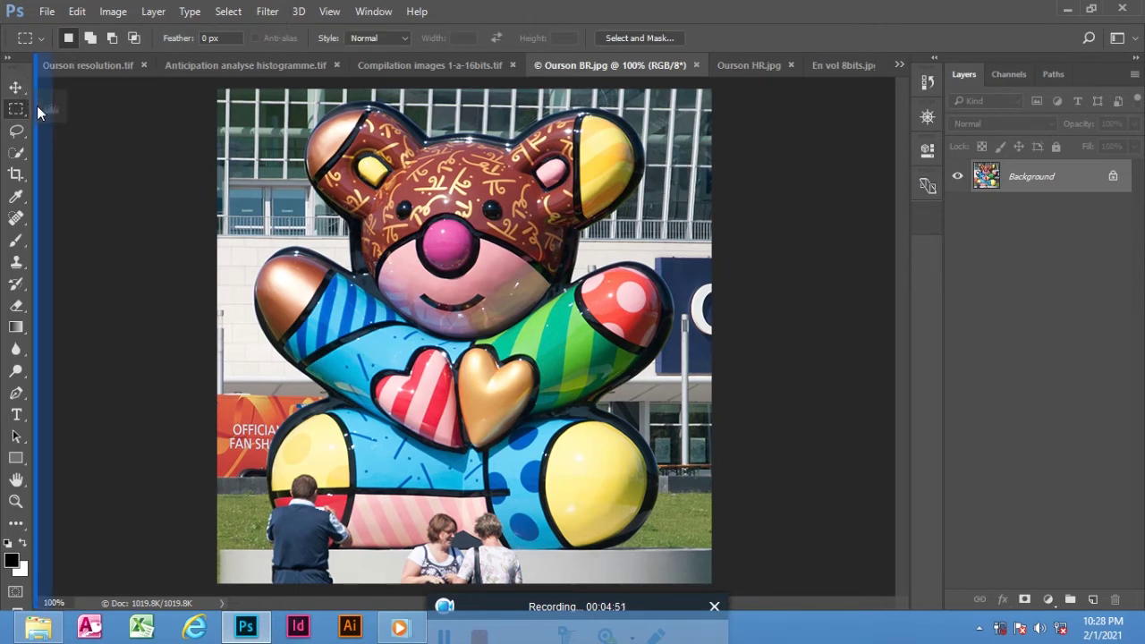
click(50, 83)
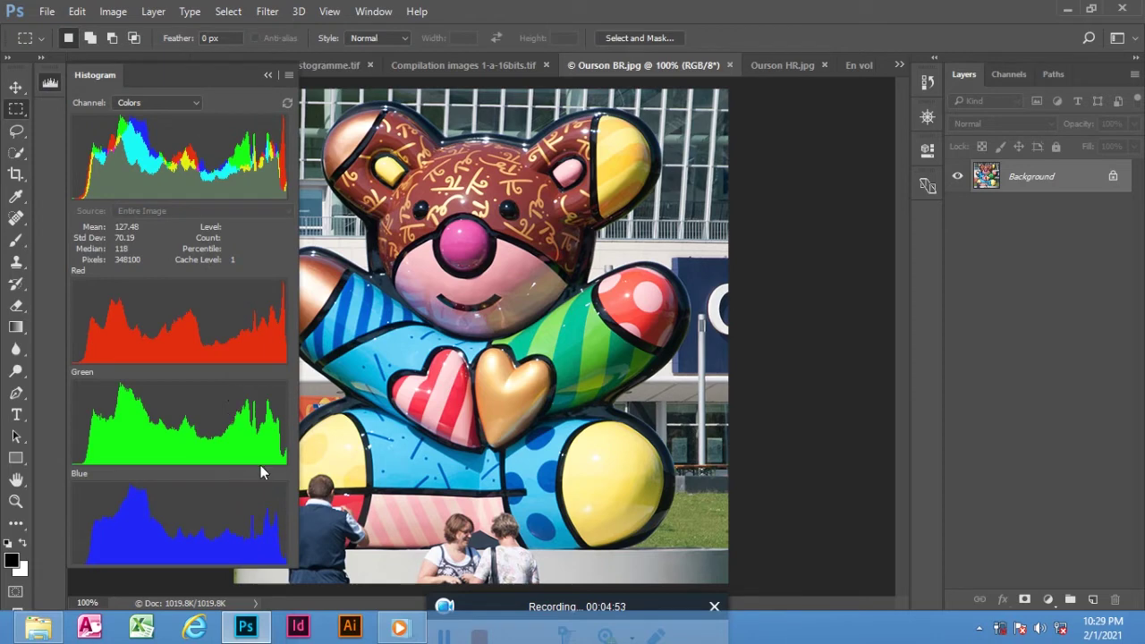
Marquee-select small patches on the bear's yellow ear, below its mouth and on the light green stripe, examining each patch's channel histograms
mouse_move(212, 330)
drag(612, 158, 648, 193)
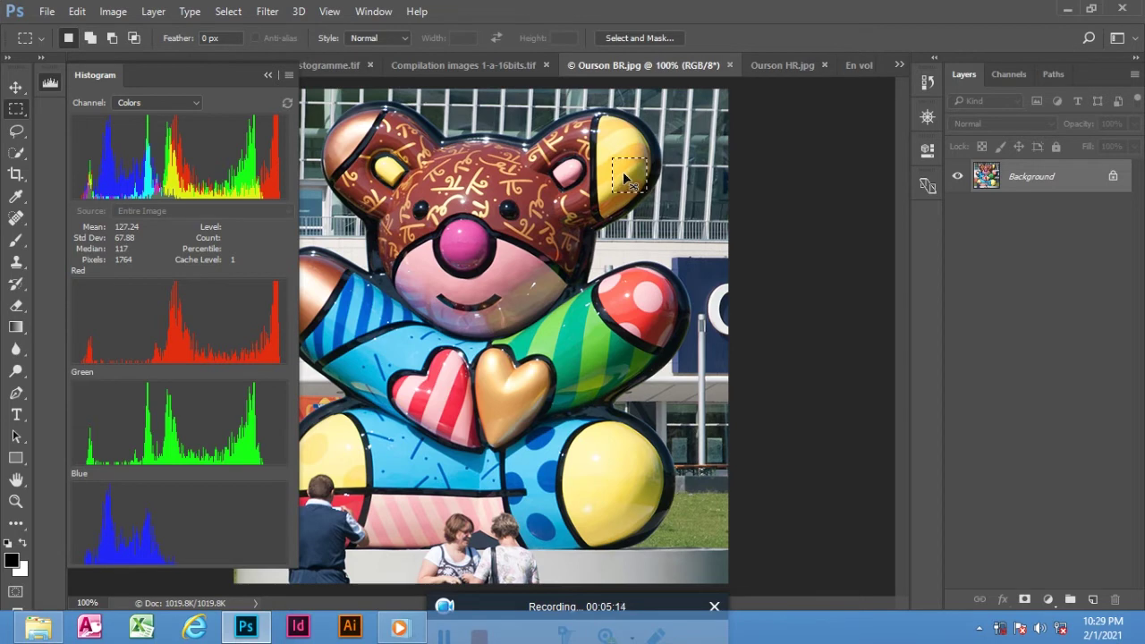
key(ctrl+plus)
key(ctrl+plus)
key(ctrl+plus)
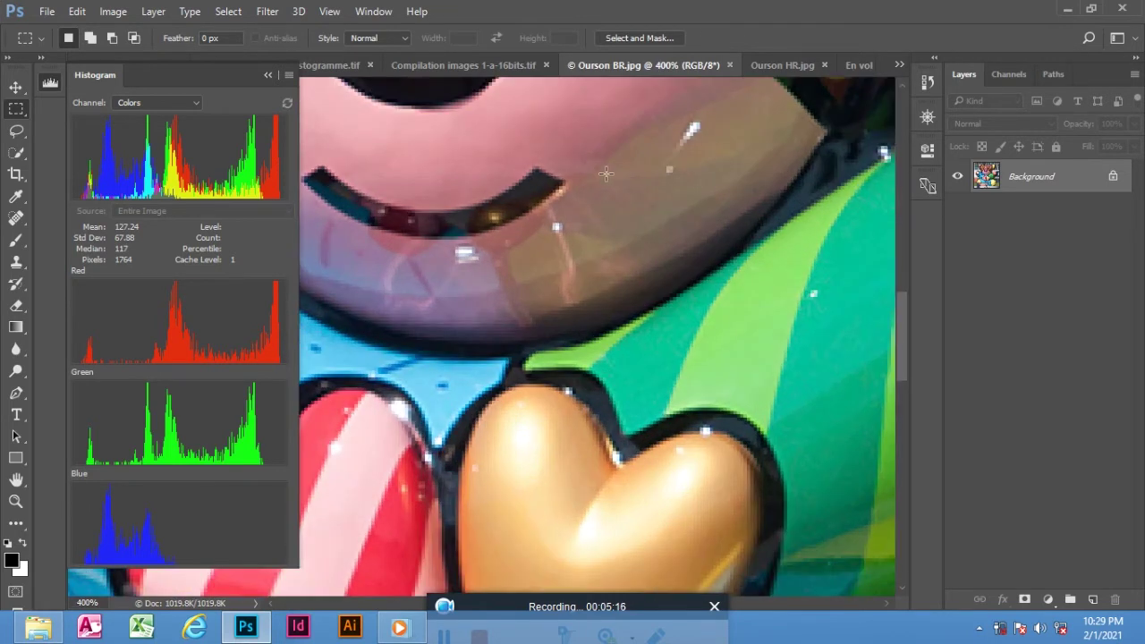
drag(606, 173, 693, 264)
drag(671, 227, 456, 387)
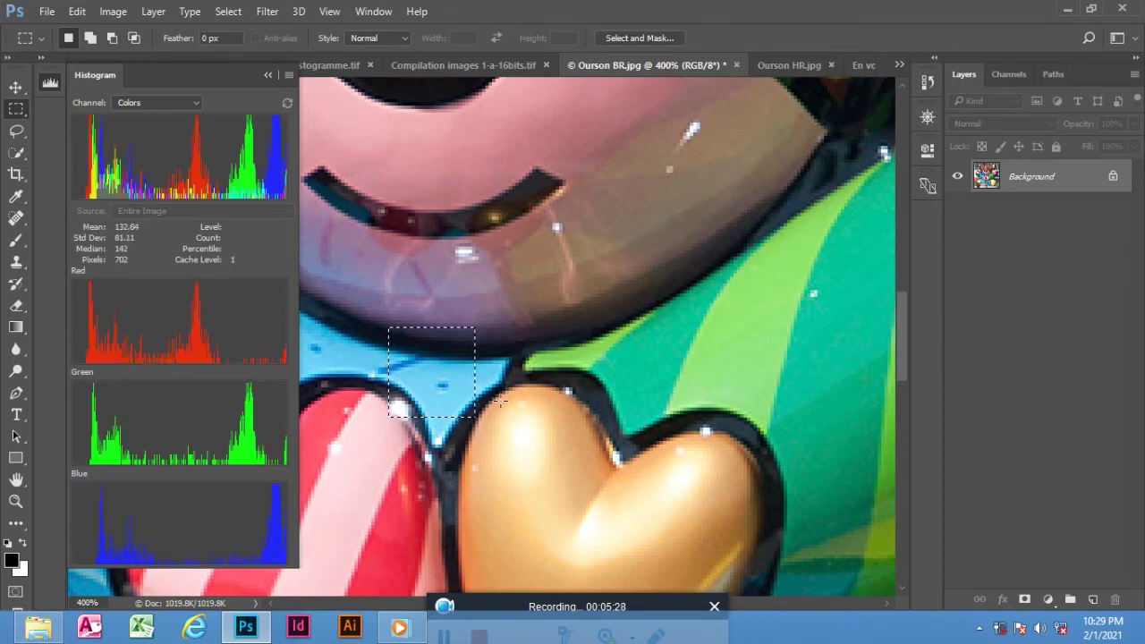
drag(714, 348, 765, 401)
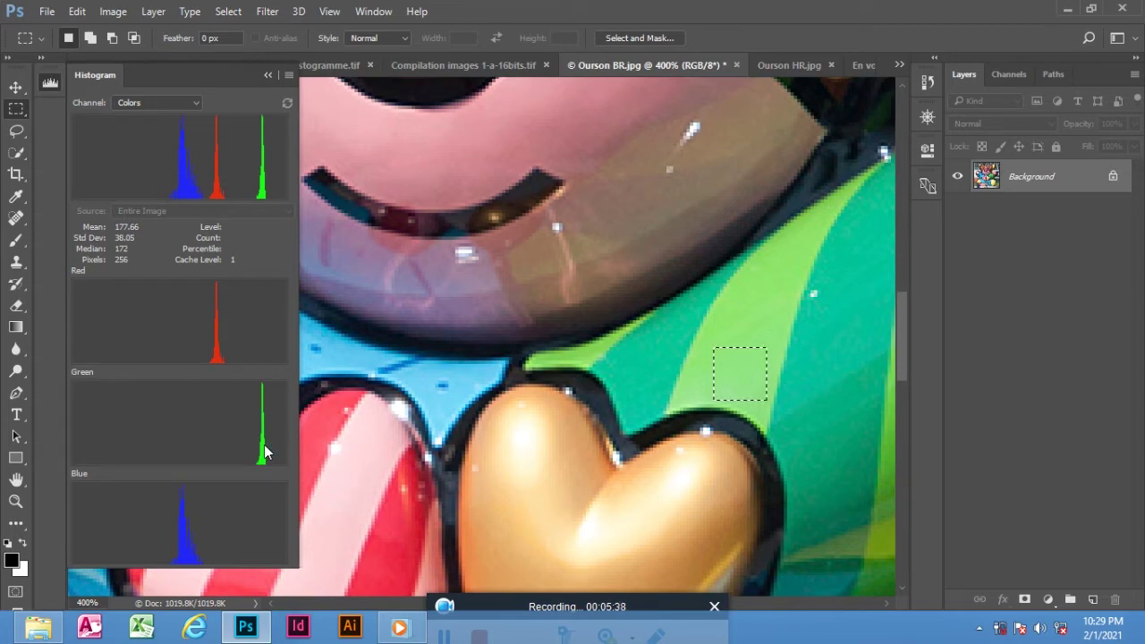
key(ctrl+1)
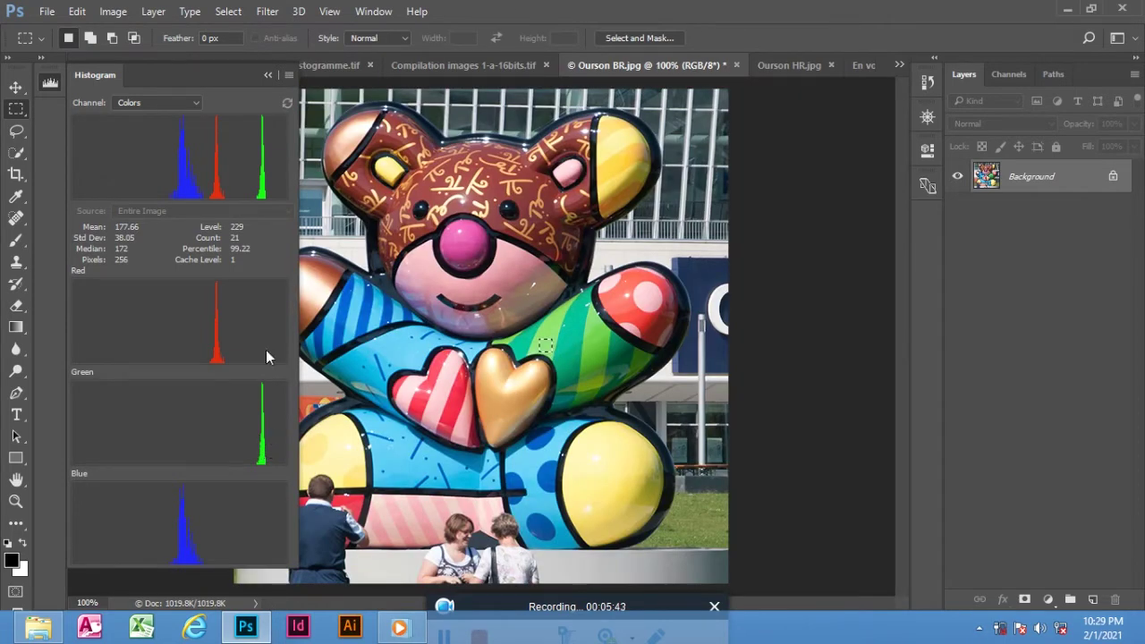
Deselect the light green patch so the histogram covers the whole bear image
click(115, 11)
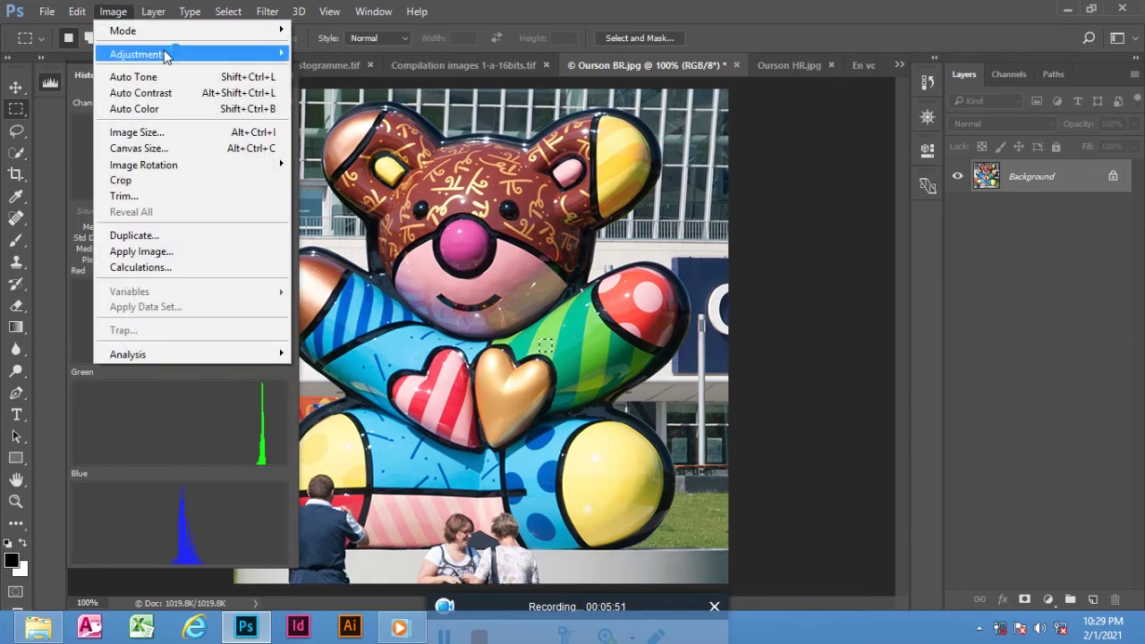
click(700, 360)
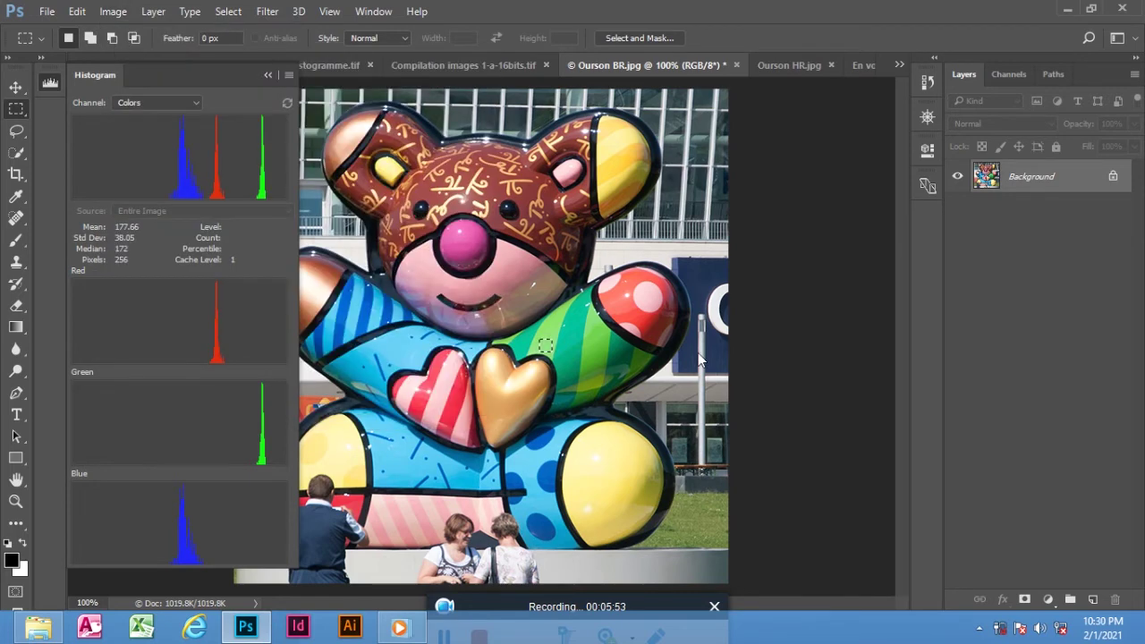
click(670, 383)
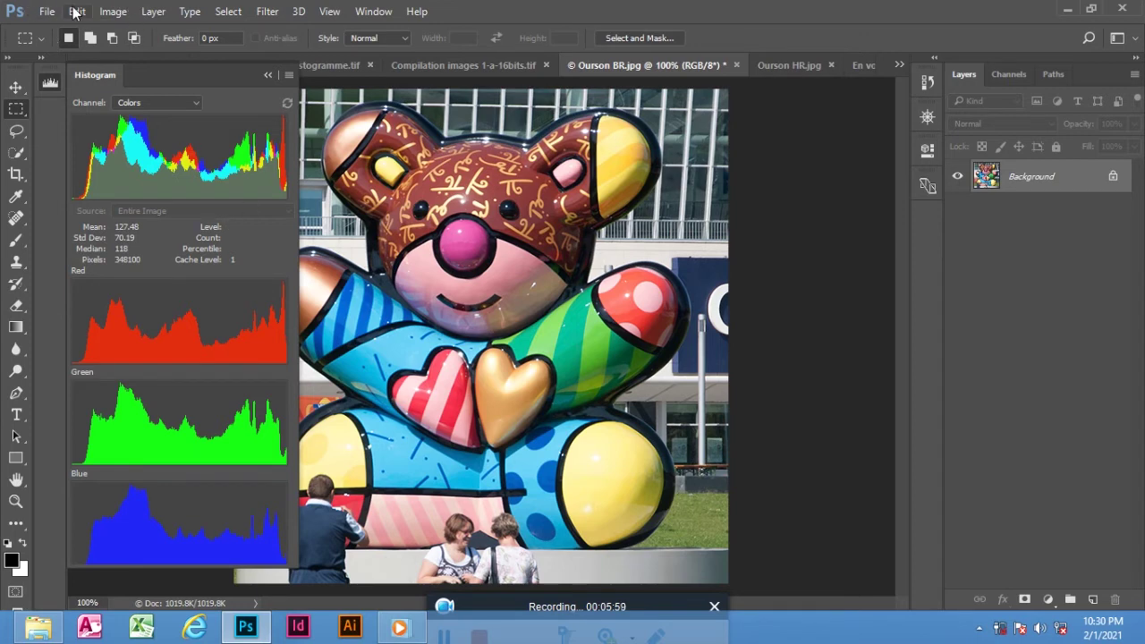
Add a Curves adjustment layer to the bear image, raise its Red channel curve steeply, and collapse the curve properties
click(1048, 599)
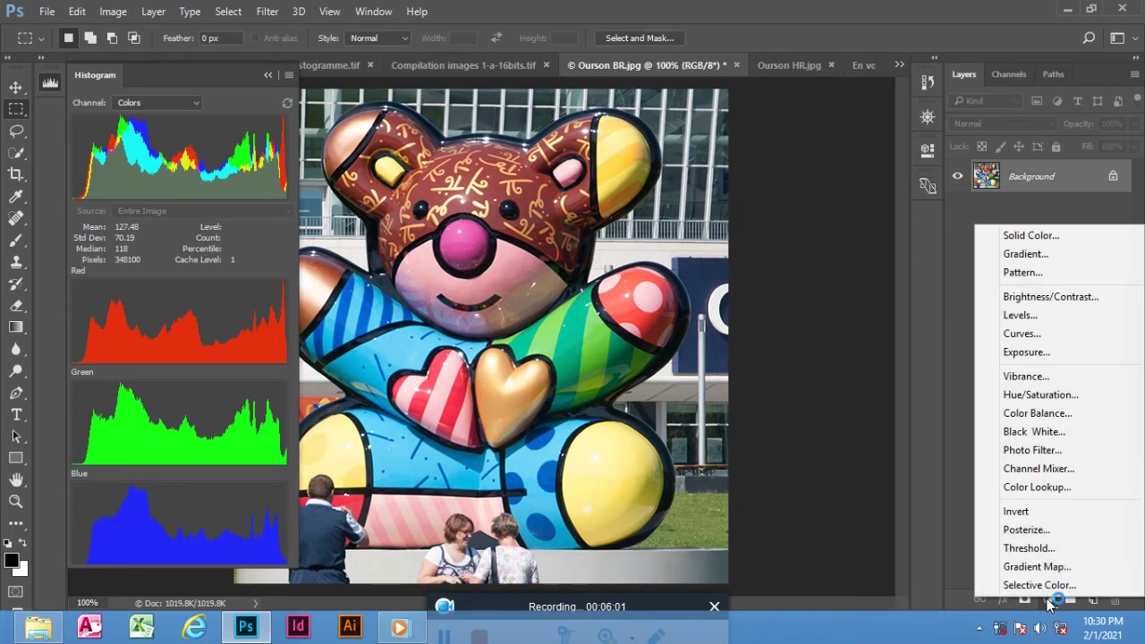
click(1066, 333)
click(809, 217)
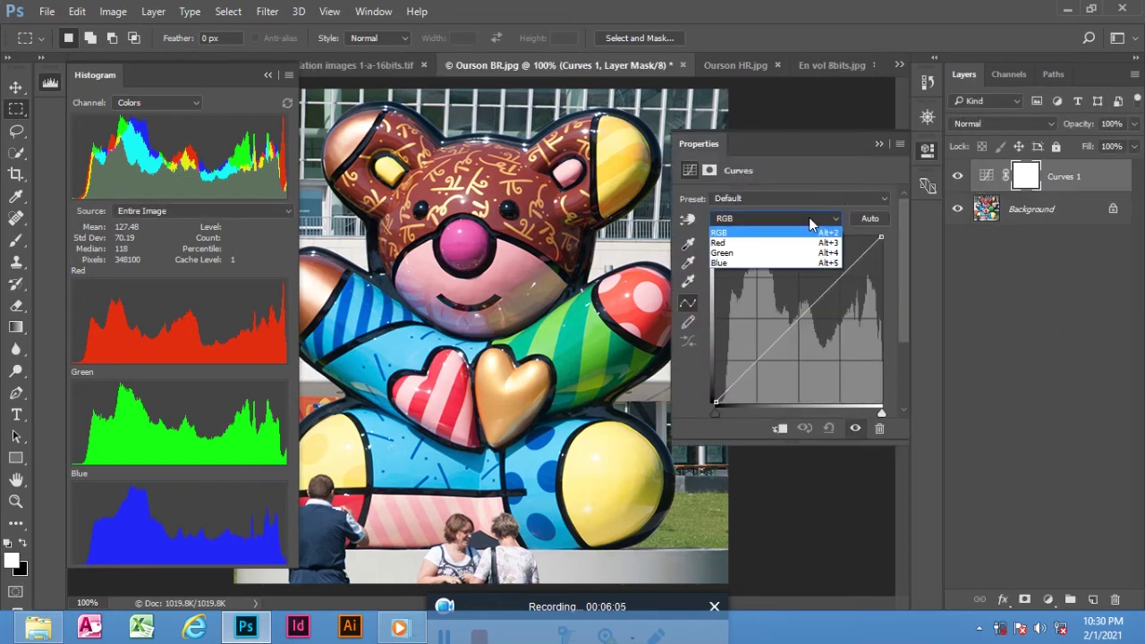
click(777, 217)
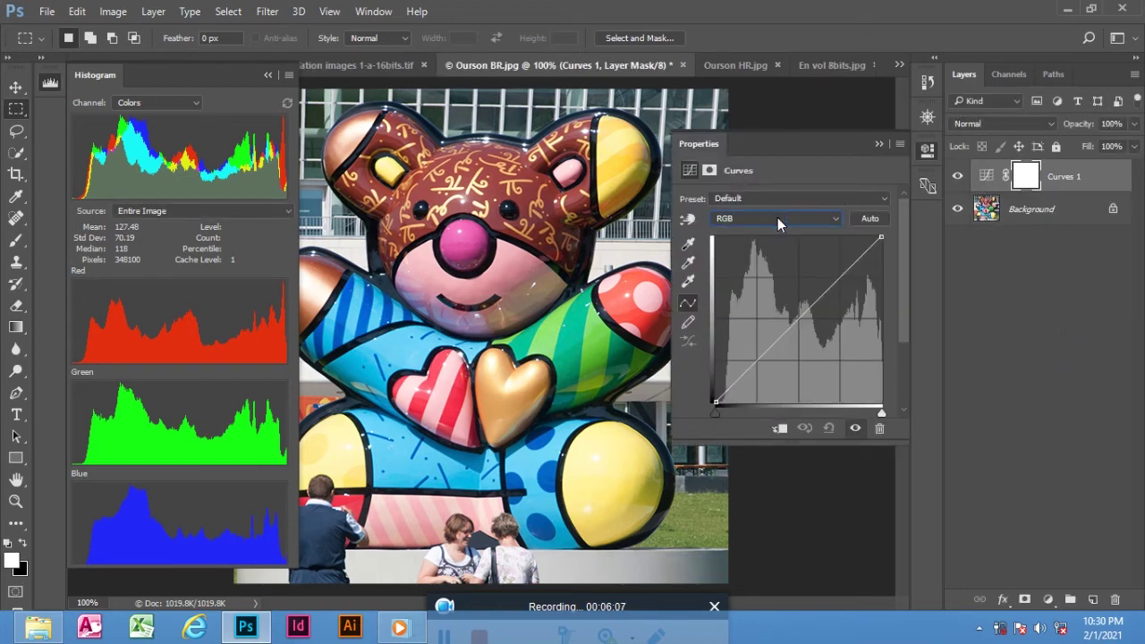
click(776, 218)
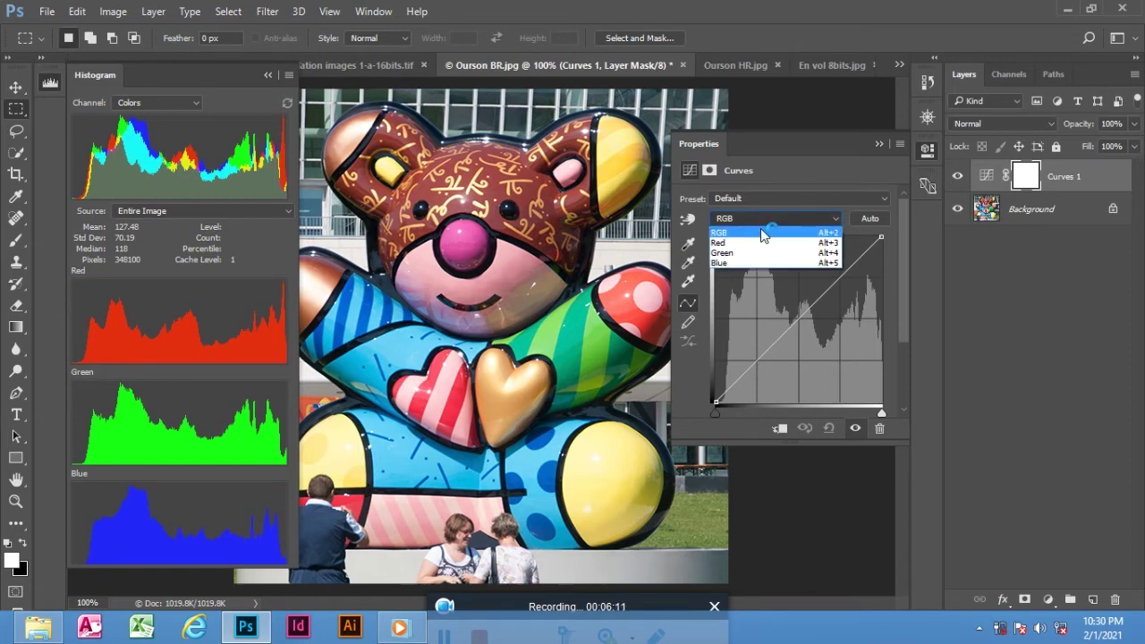
click(758, 243)
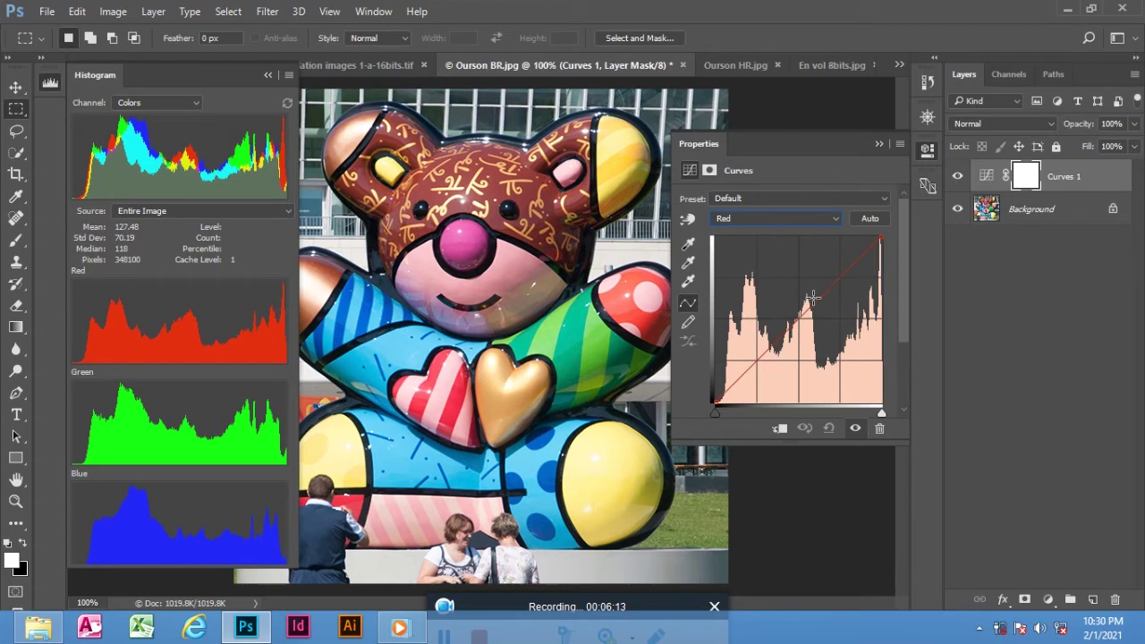
drag(811, 297, 750, 265)
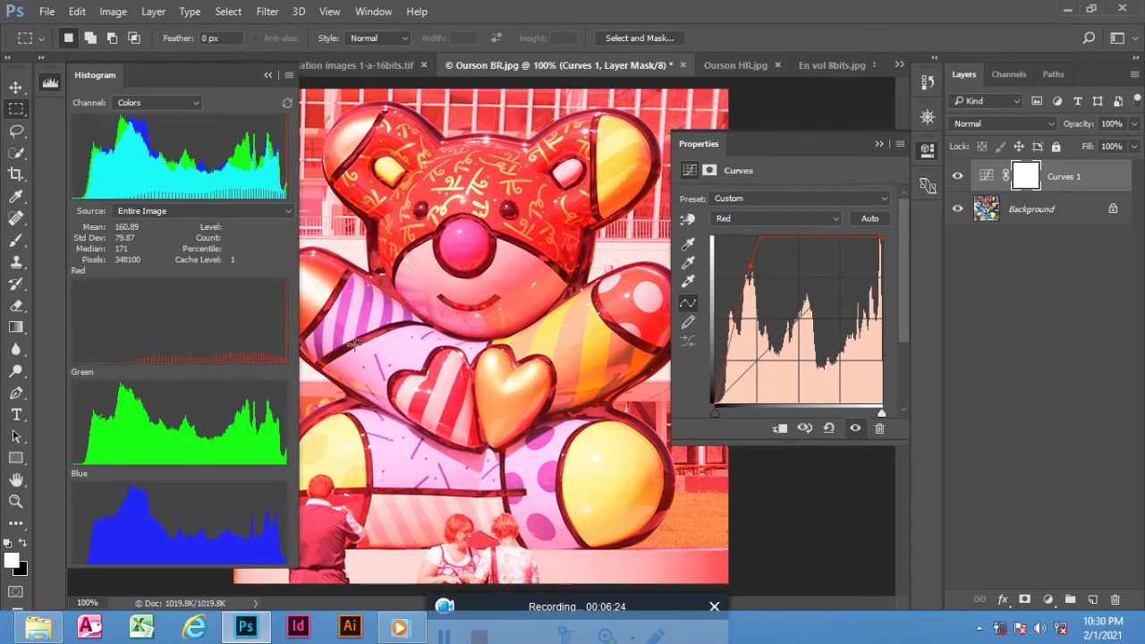
click(884, 144)
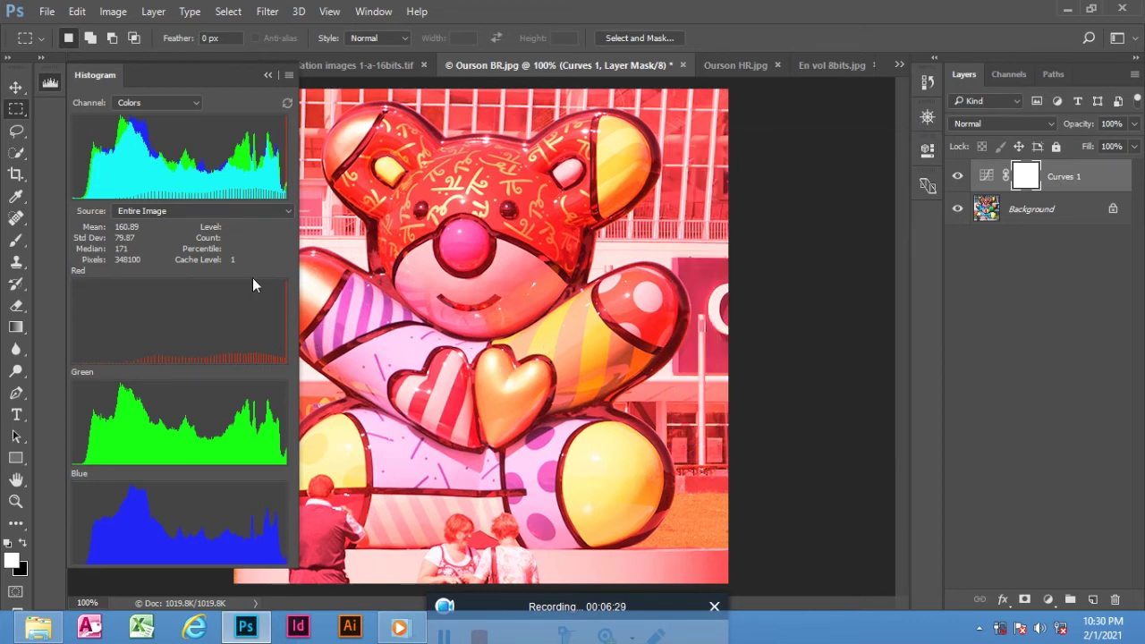
Toggle the Curves 1 layer's visibility to compare the channel histograms with and without it, leaving the layer hidden
mouse_move(223, 348)
click(957, 177)
click(957, 177)
click(957, 177)
click(957, 177)
click(957, 177)
click(956, 178)
click(956, 177)
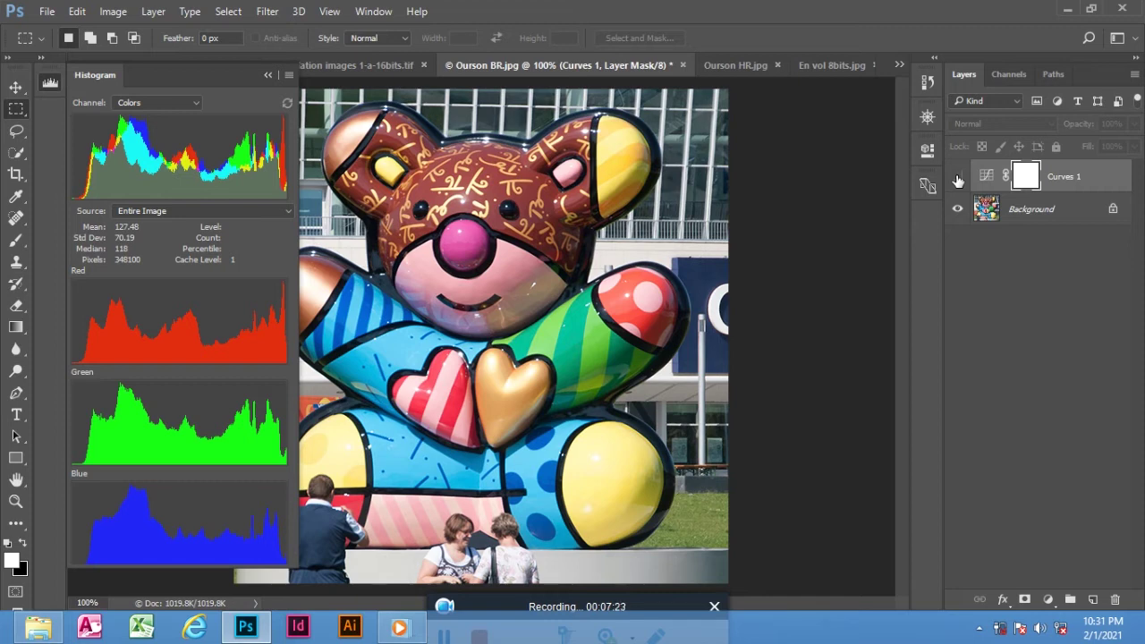
click(958, 178)
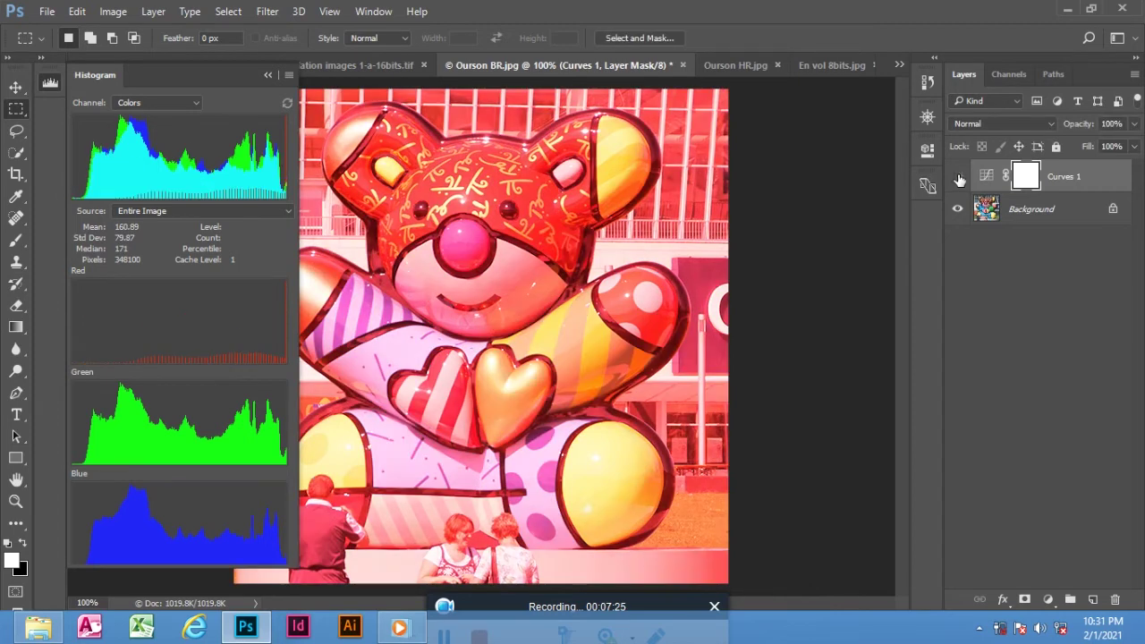
click(959, 178)
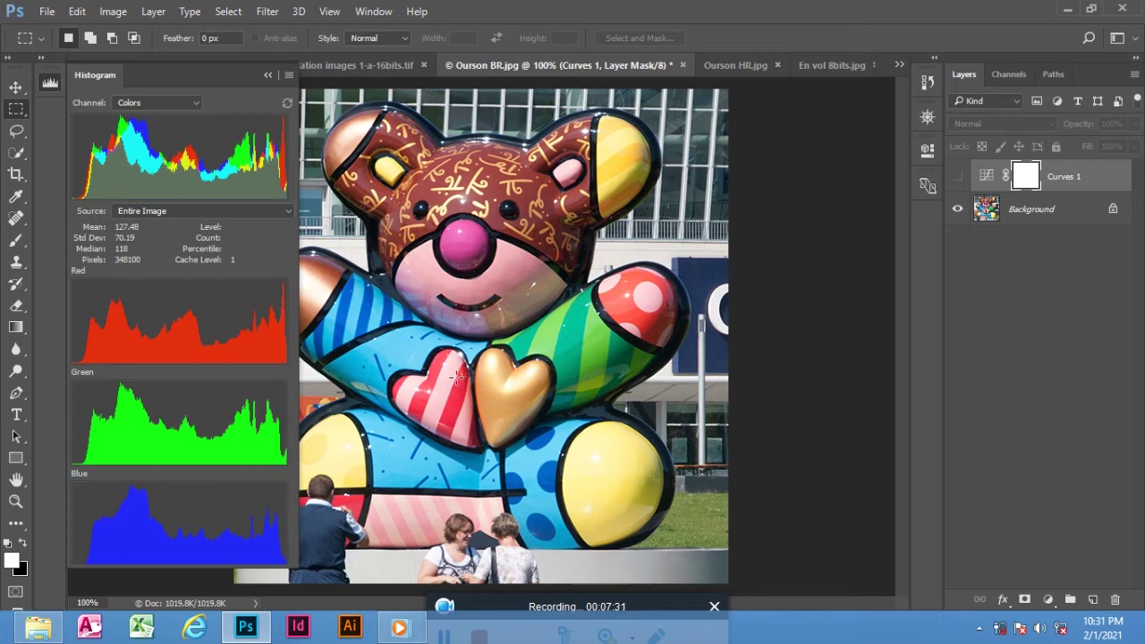
Compare the histogram sources Selected Layer and Adjustment Composite, return to Entire Image, and read levels across the RGB histogram
click(172, 213)
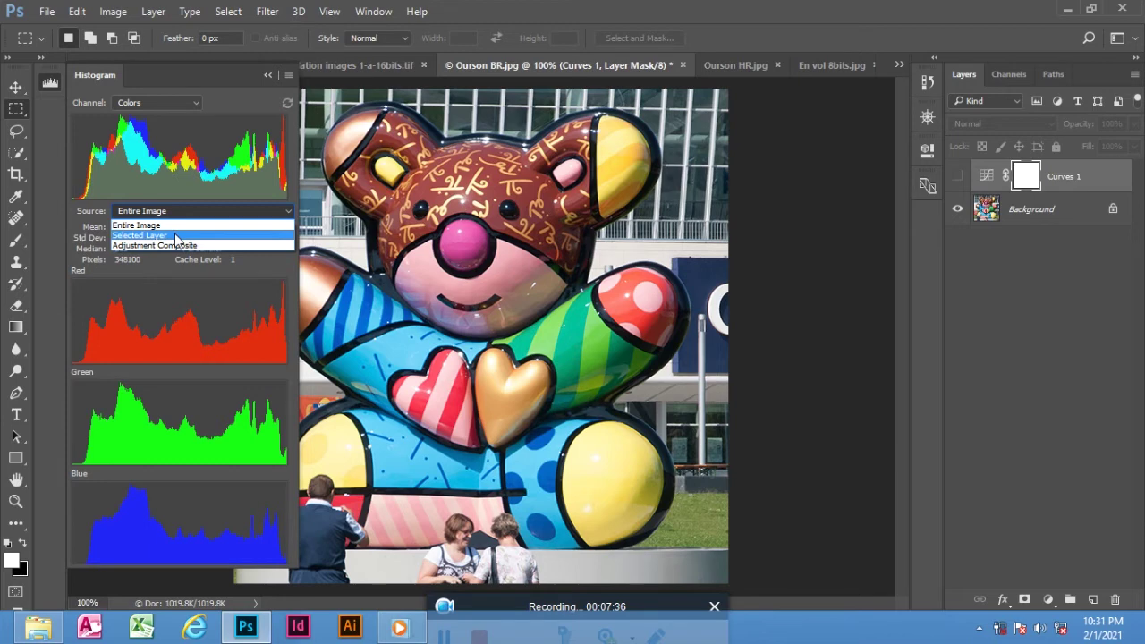
click(177, 235)
click(199, 217)
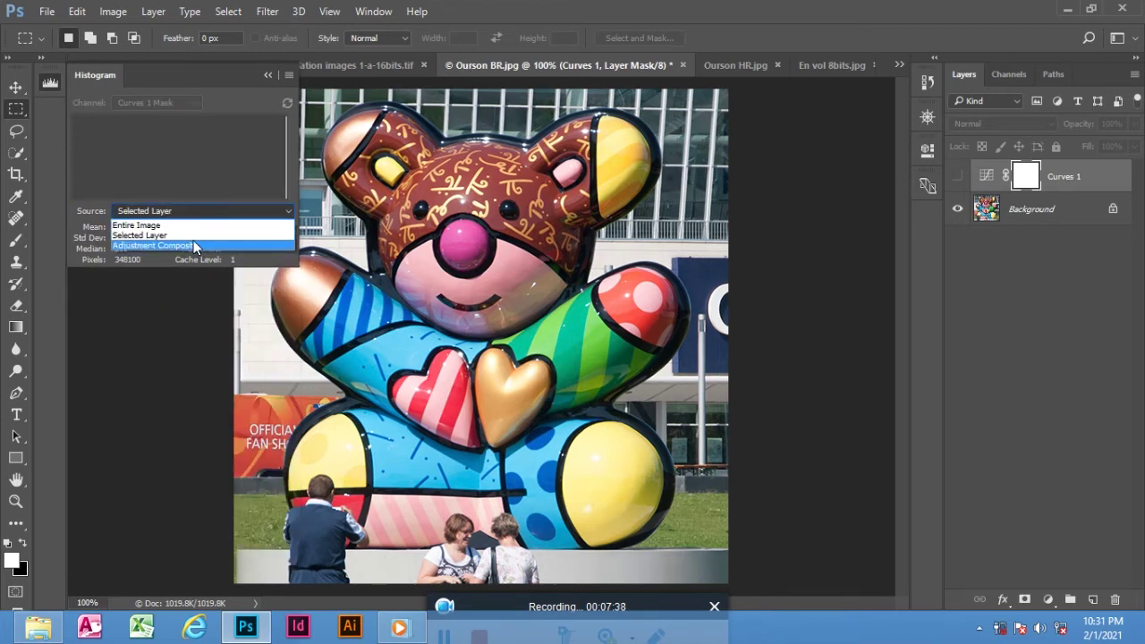
click(195, 247)
click(184, 210)
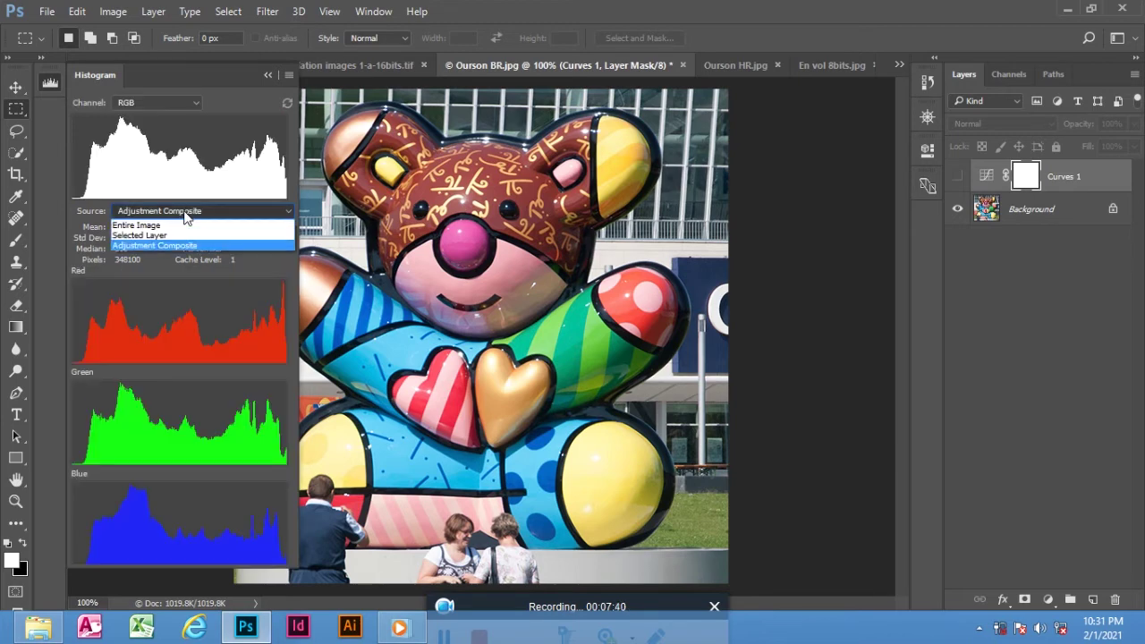
click(177, 225)
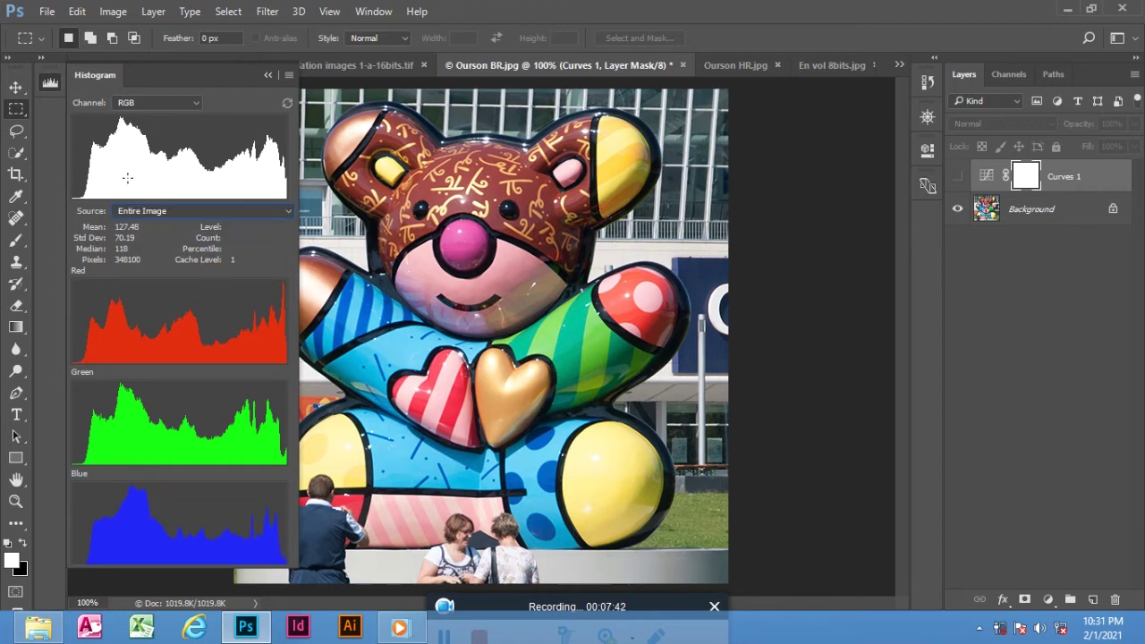
mouse_move(243, 166)
drag(267, 167, 78, 168)
Add a second Curves adjustment layer and pull its RGB curve down sharply in the upper tones to darken the image
click(1048, 599)
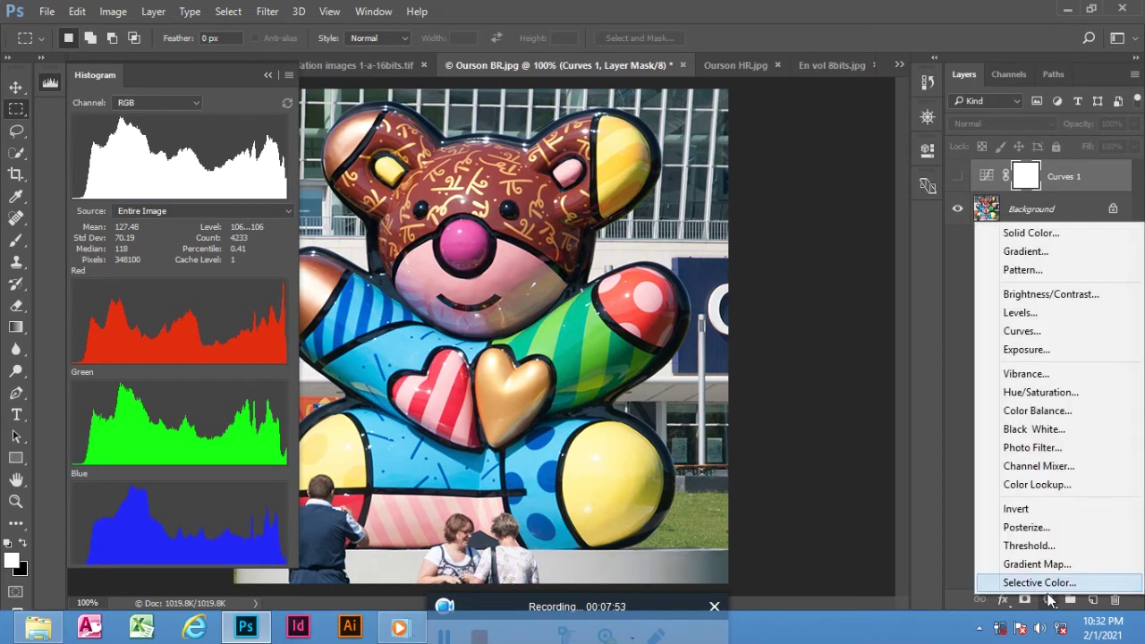
click(1039, 330)
drag(823, 297, 847, 328)
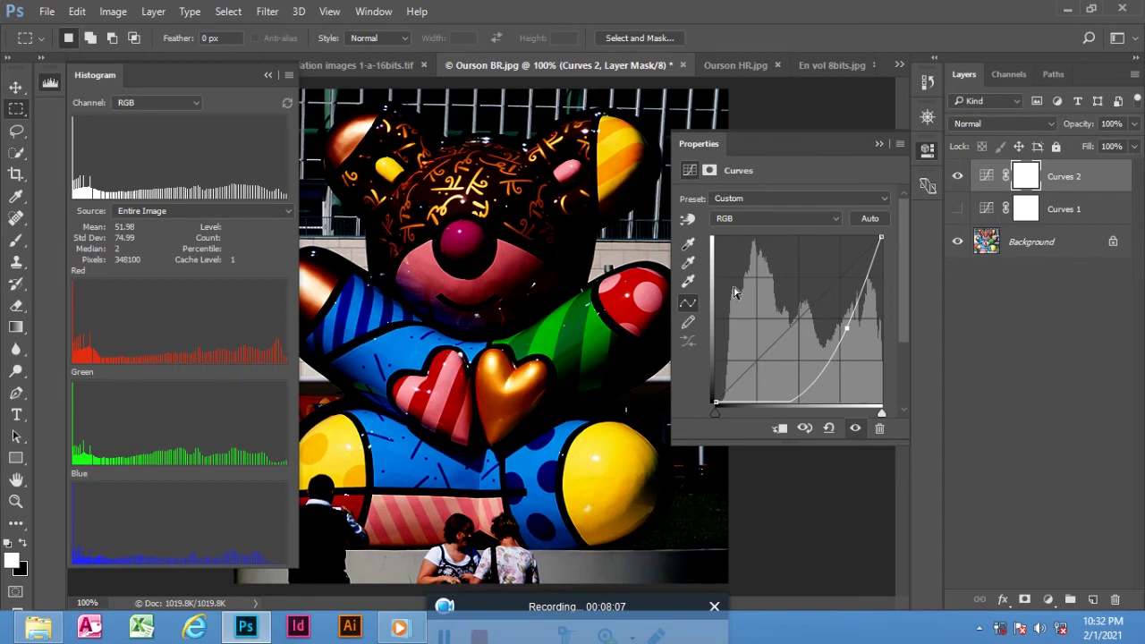
Toggle the Curves 2 layer's visibility repeatedly to compare the image and its histograms with and without the darkening
click(958, 177)
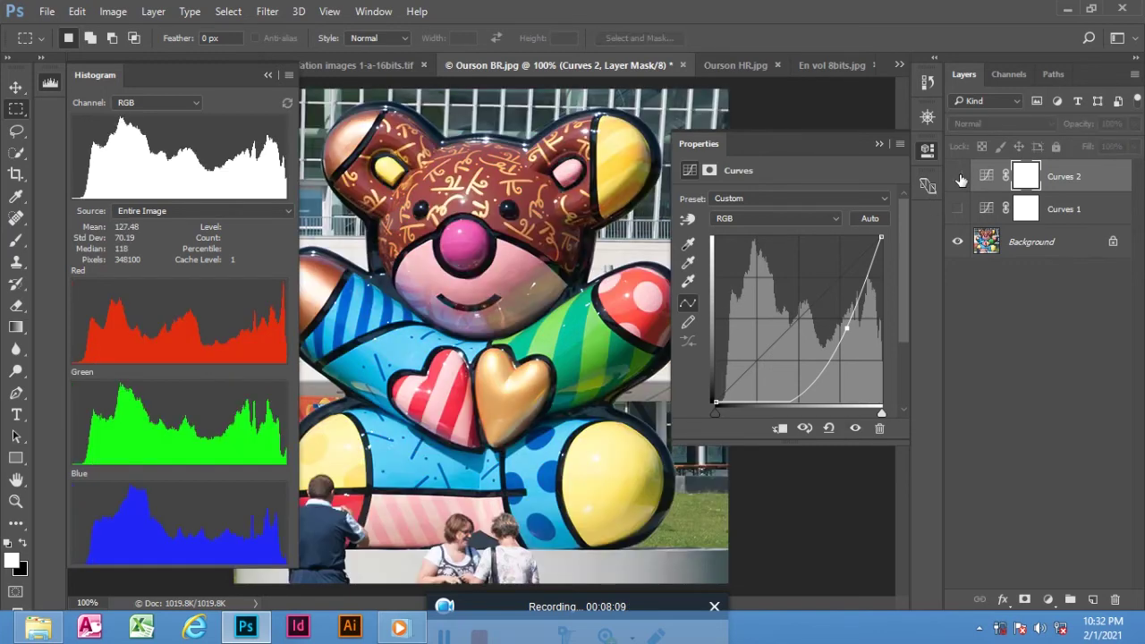
click(958, 177)
click(958, 177)
click(958, 177)
click(957, 177)
click(958, 177)
click(958, 177)
click(957, 177)
View the channels of Ourson HR.jpg and examine the En vol 8bits.jpg image with its histogram
click(732, 65)
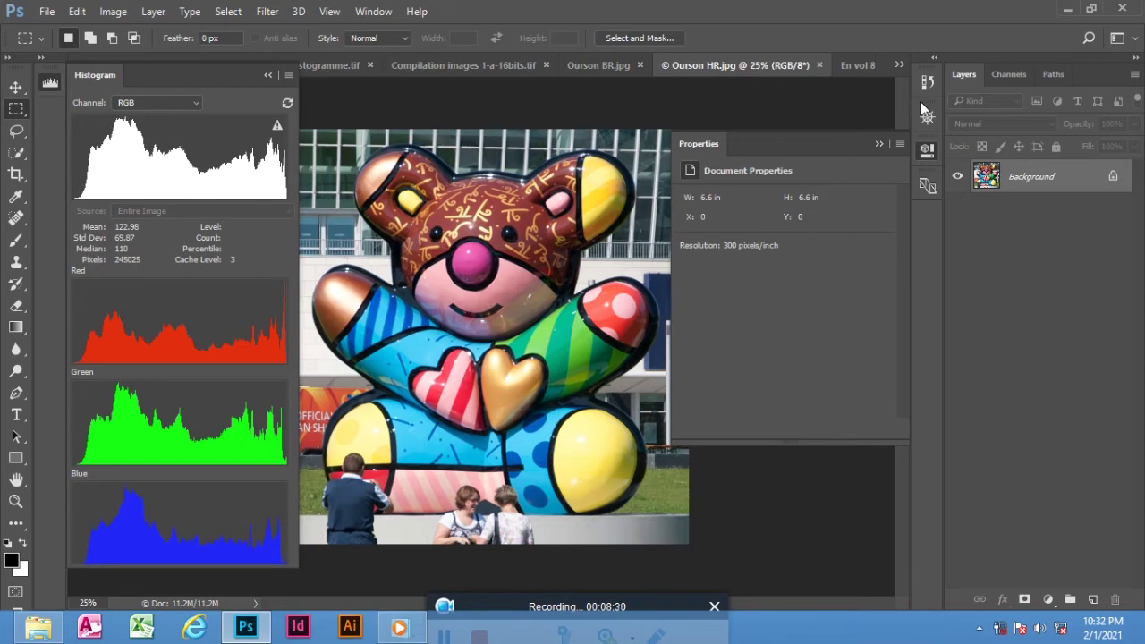
click(994, 77)
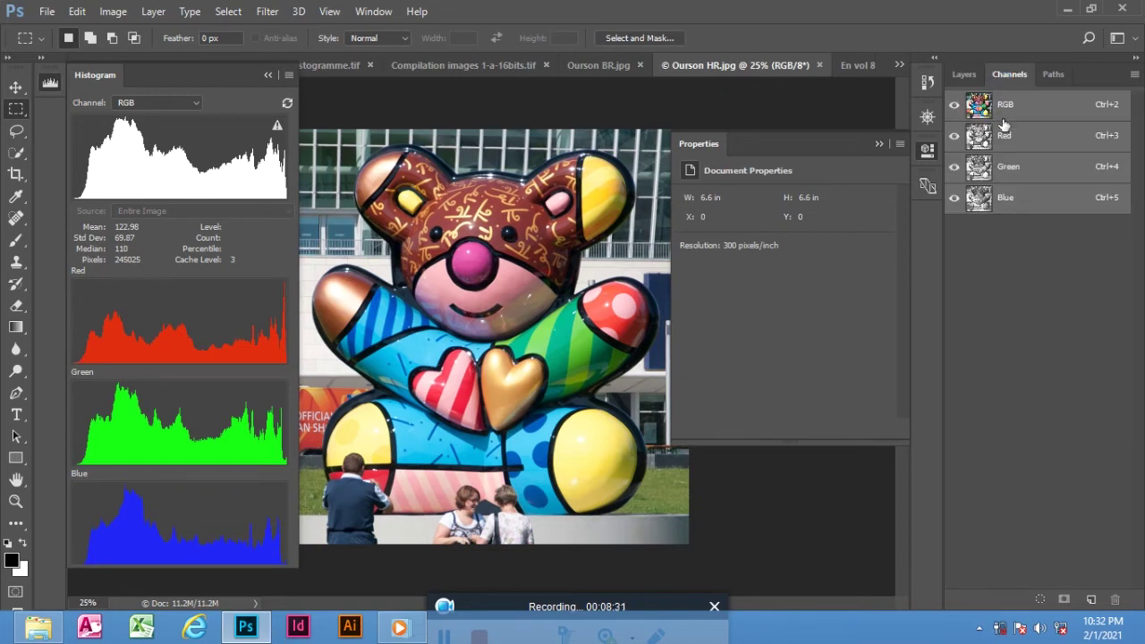
click(859, 70)
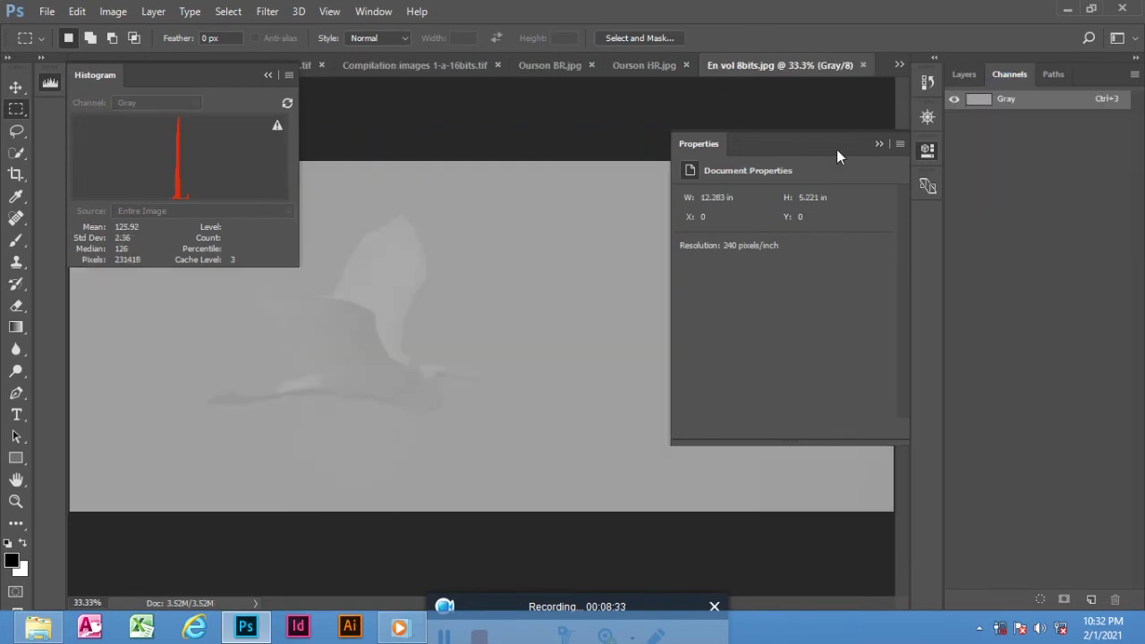
click(269, 76)
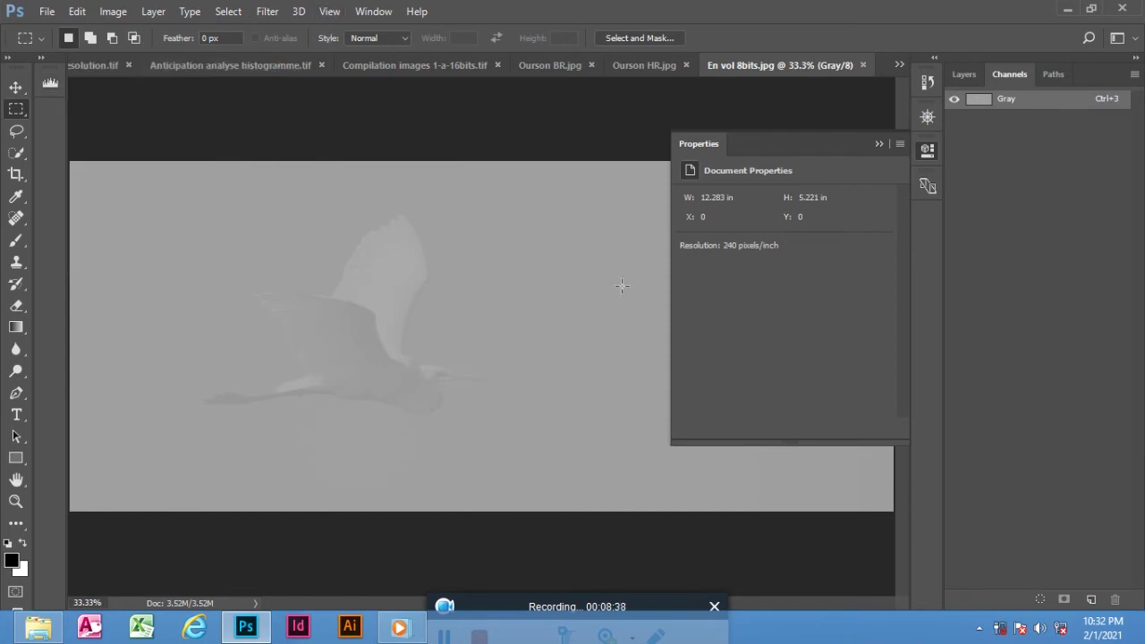
click(50, 84)
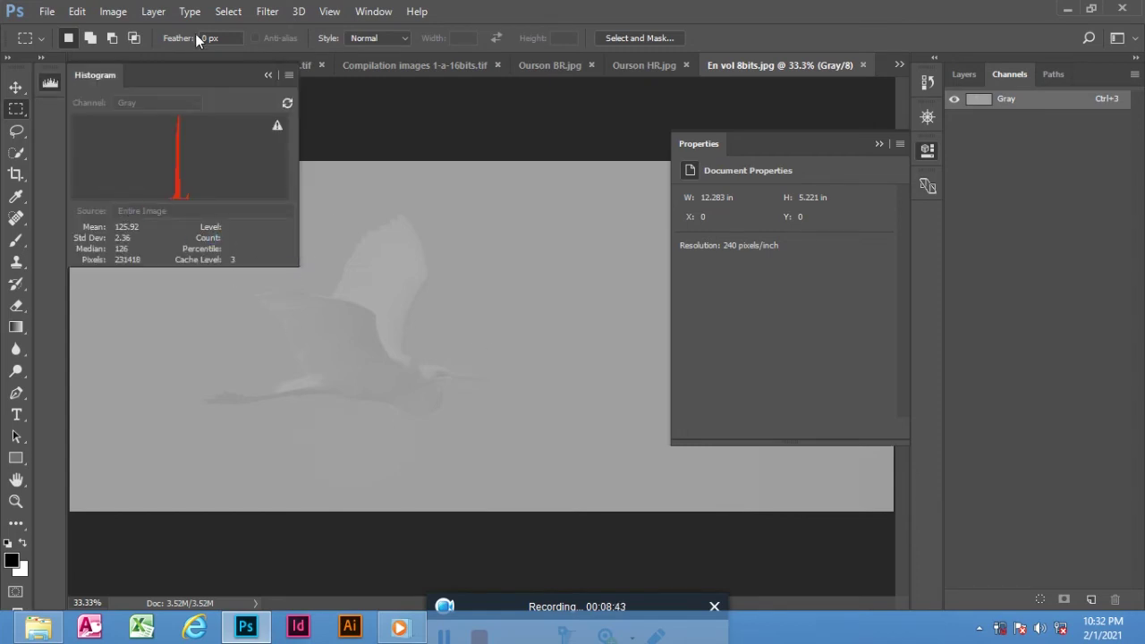
Apply an automatic Curves correction directly to En vol 8bits.jpg
click(118, 11)
mouse_move(181, 54)
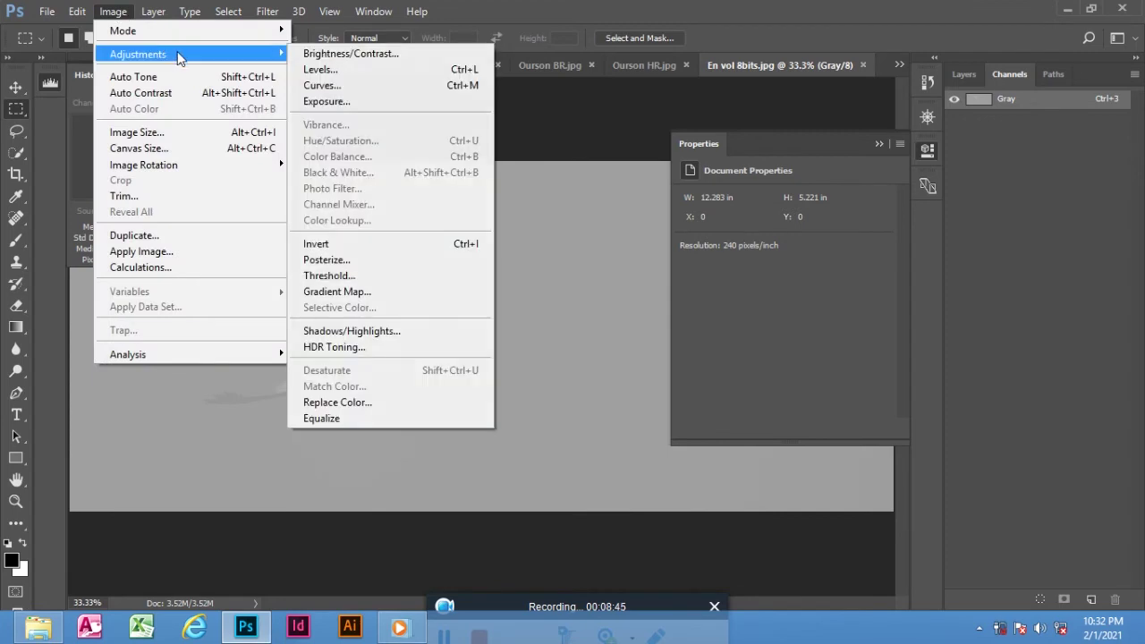
click(364, 85)
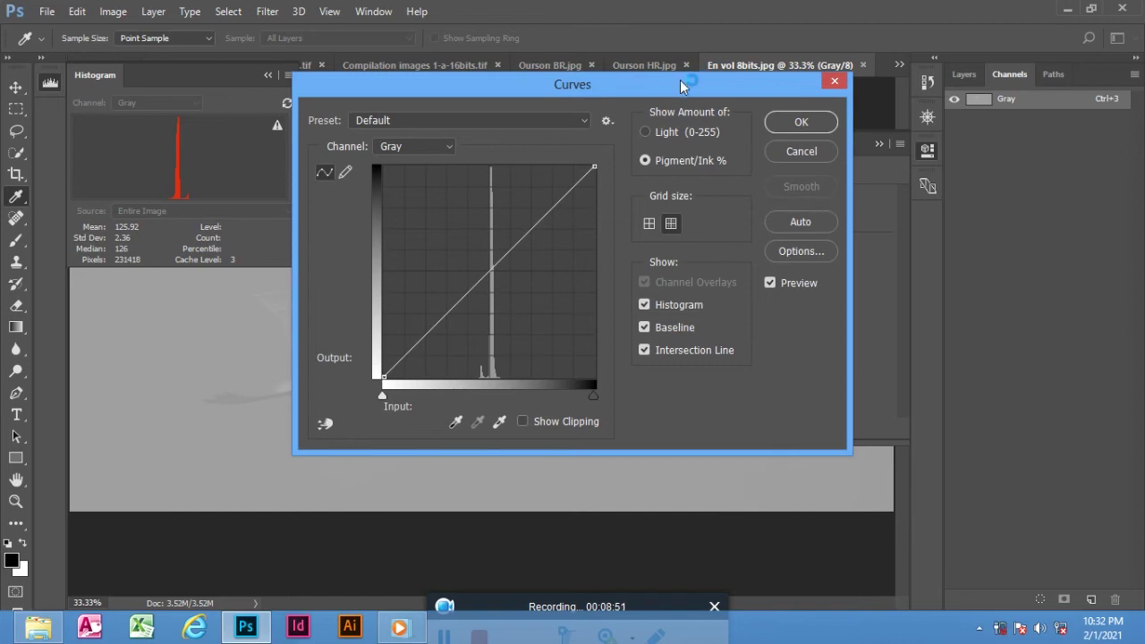
drag(680, 84, 947, 126)
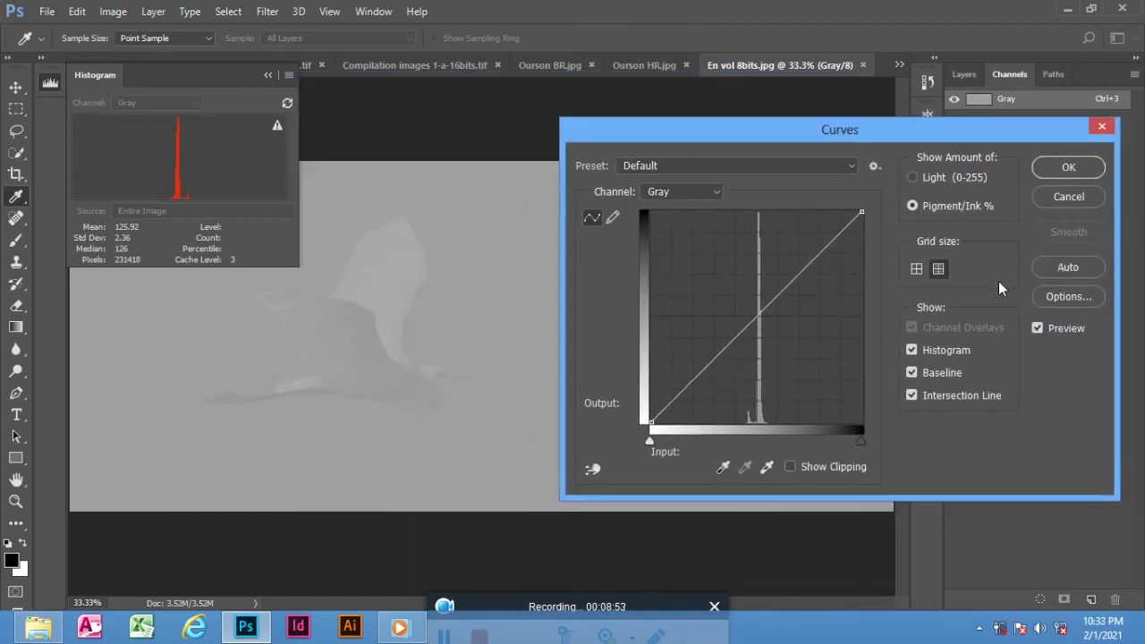
click(1081, 264)
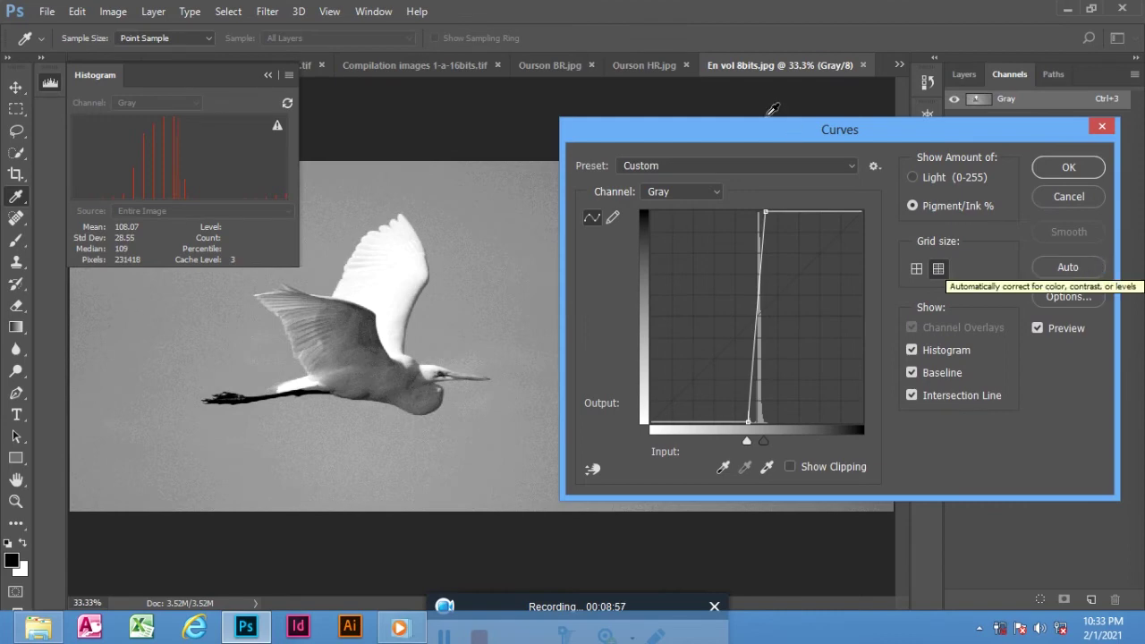
drag(765, 129, 610, 231)
click(884, 270)
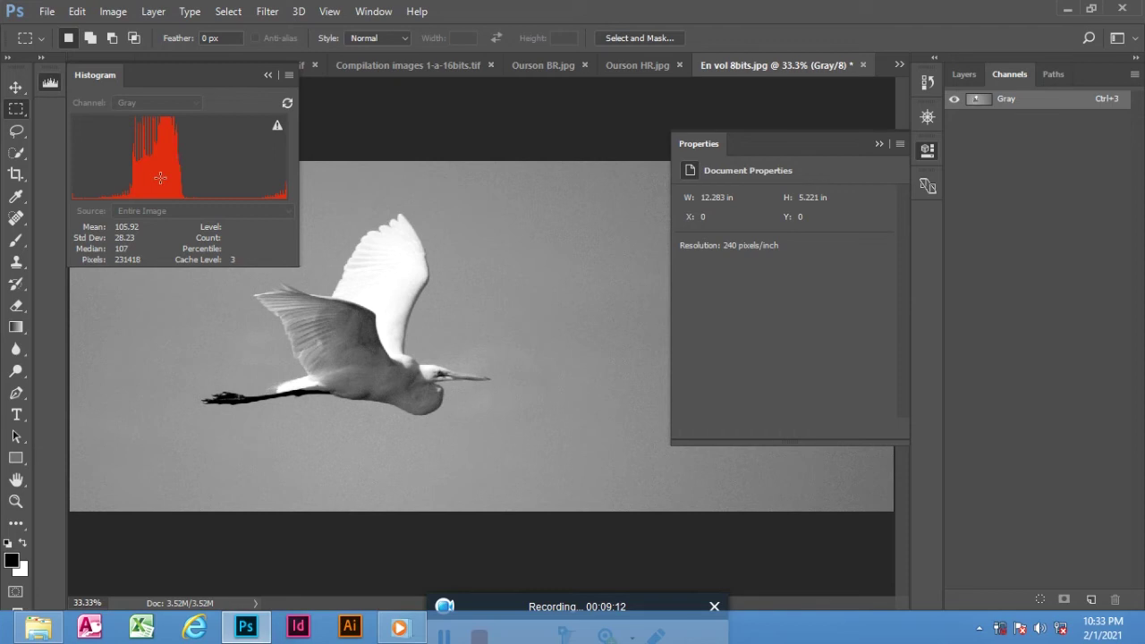
Refresh the corrected image's histogram with uncached data and inspect the tones around the bird's head at 200% zoom
click(276, 127)
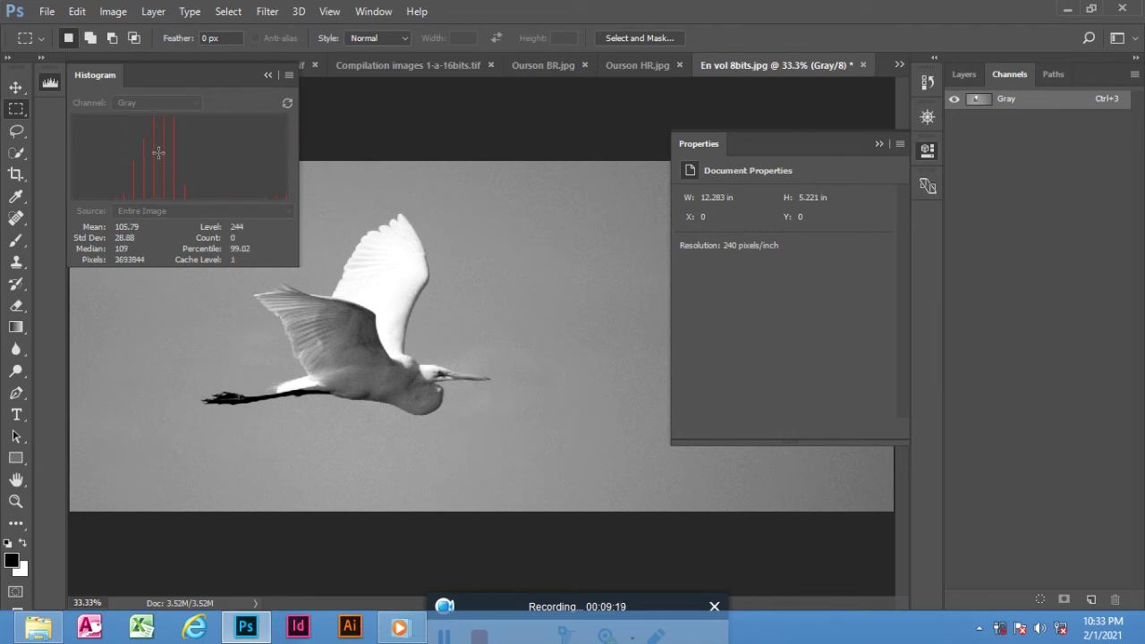
drag(223, 186, 81, 183)
scroll(353, 373, up, 2)
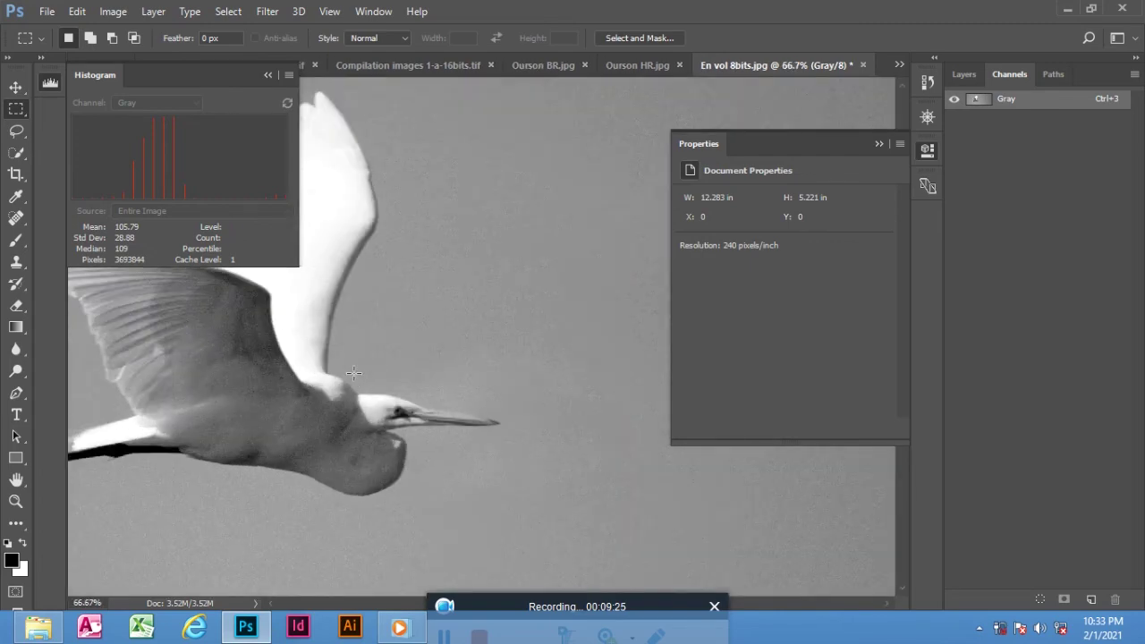
scroll(353, 373, up, 2)
key(h)
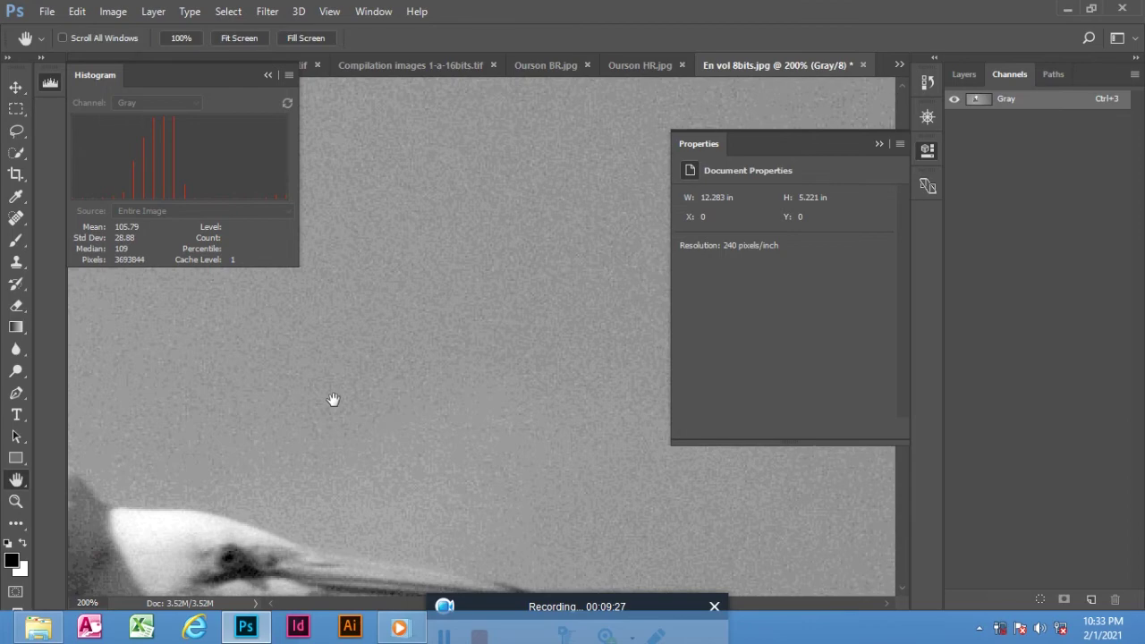
drag(328, 439, 472, 169)
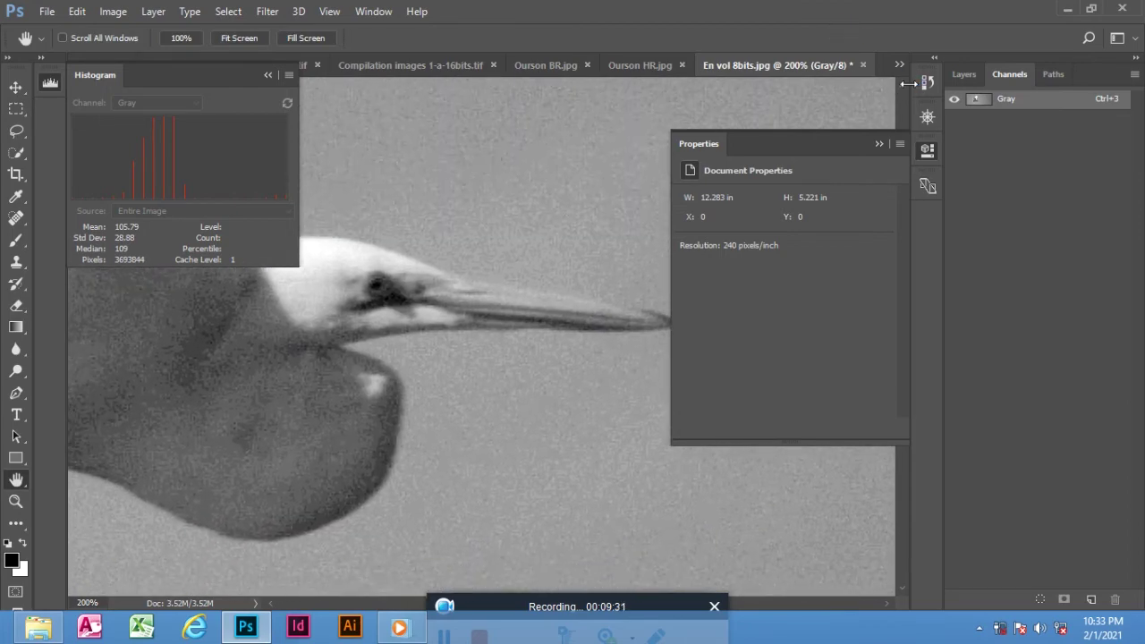
Float En vol 8bits.jpg in its own window beside En vol 16 bits.tif and make the 16-bit image active
drag(784, 63, 430, 234)
click(796, 72)
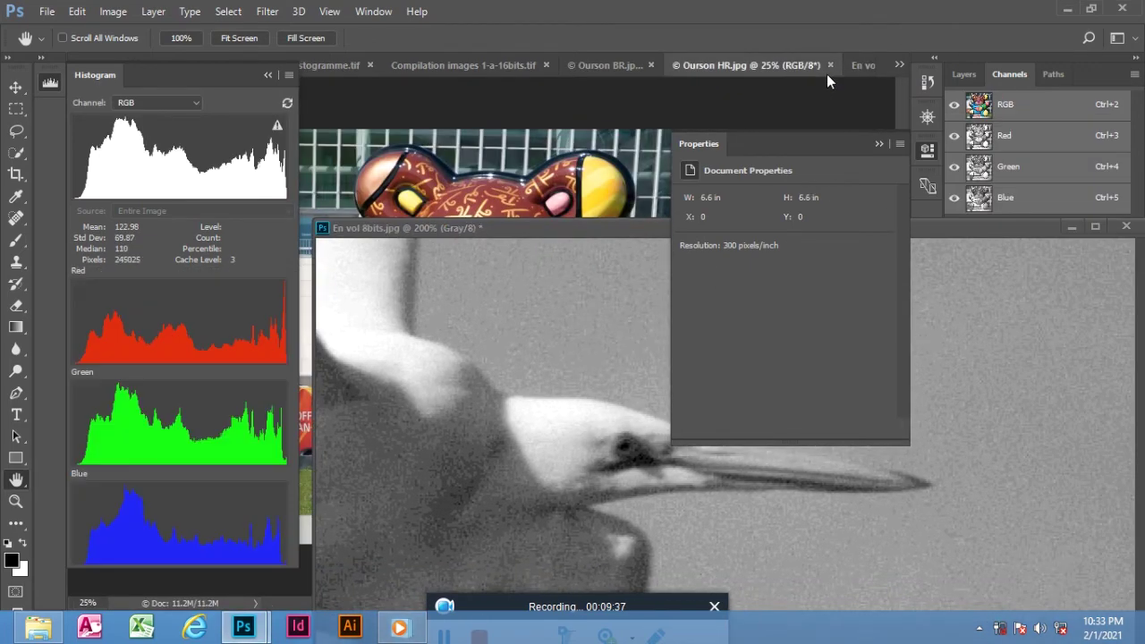
click(855, 65)
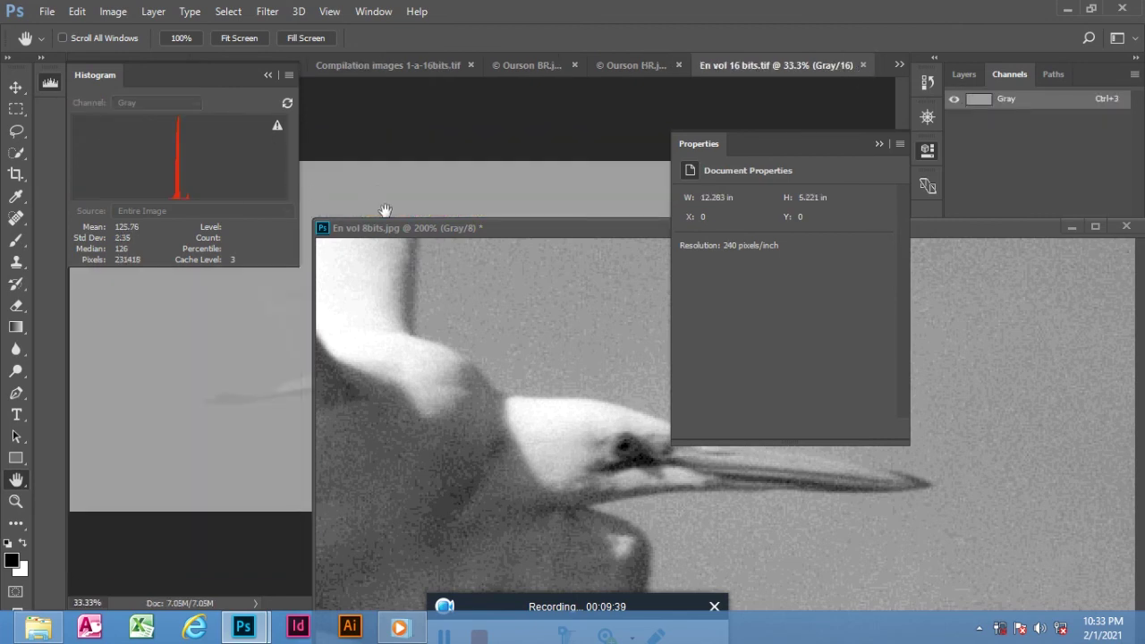
drag(406, 229, 653, 113)
click(653, 434)
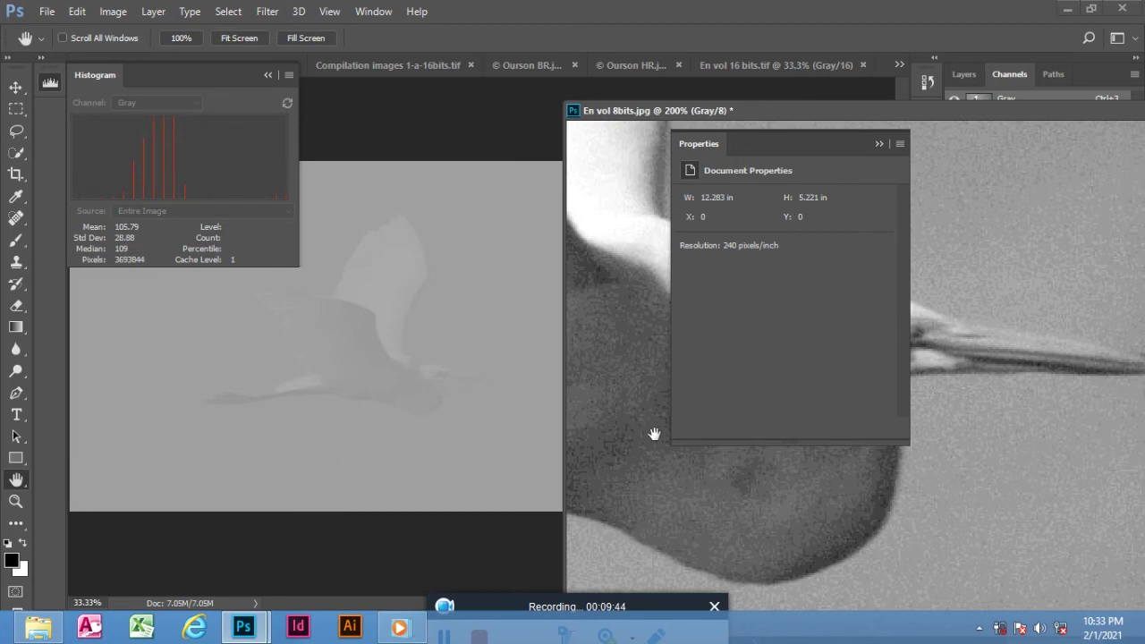
click(310, 361)
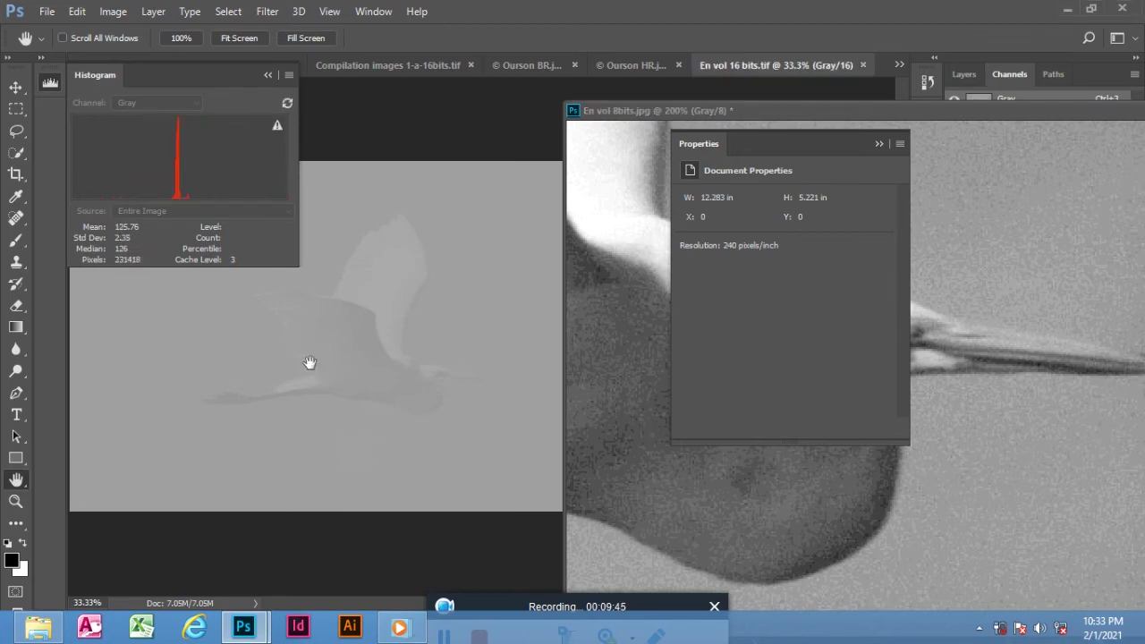
Apply an automatic Curves correction directly to En vol 16 bits.tif
click(613, 268)
click(304, 282)
click(115, 11)
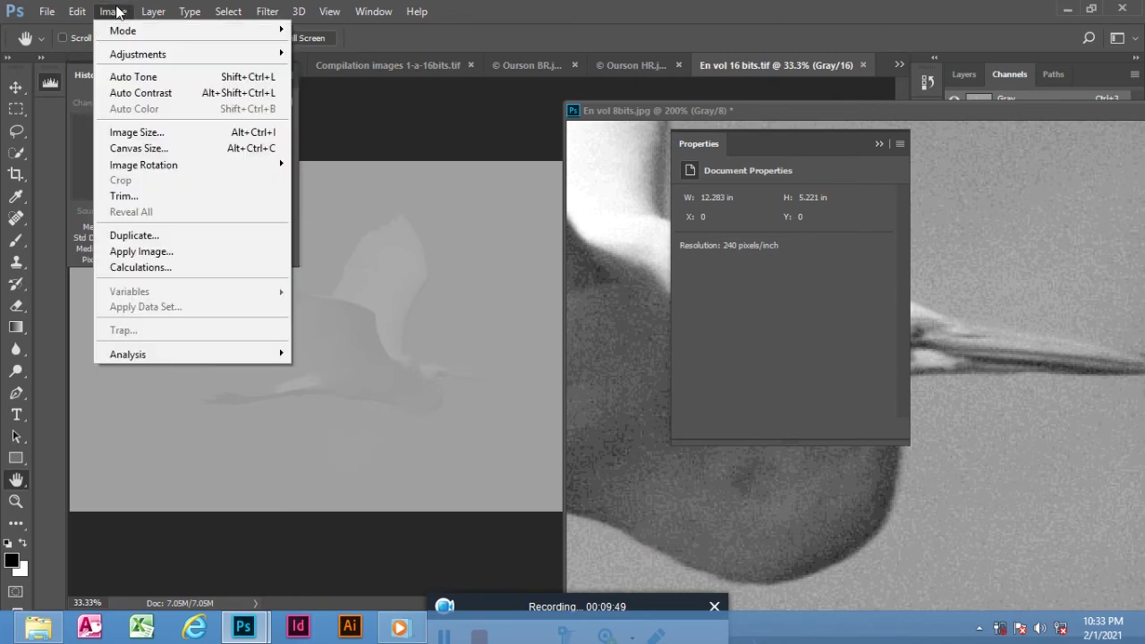
mouse_move(179, 54)
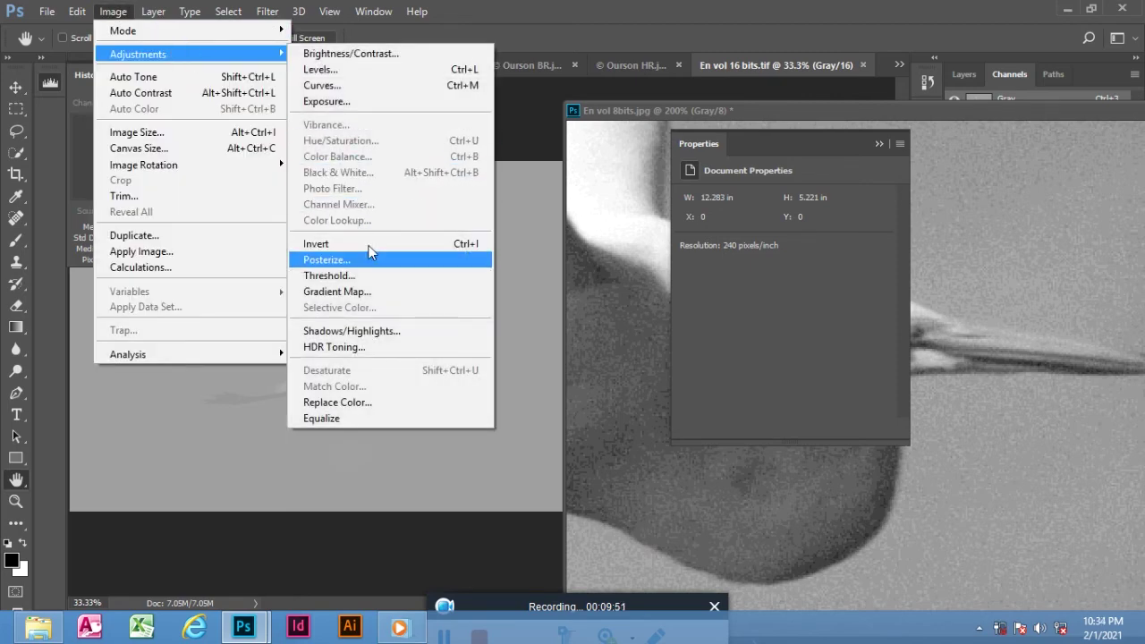
click(356, 85)
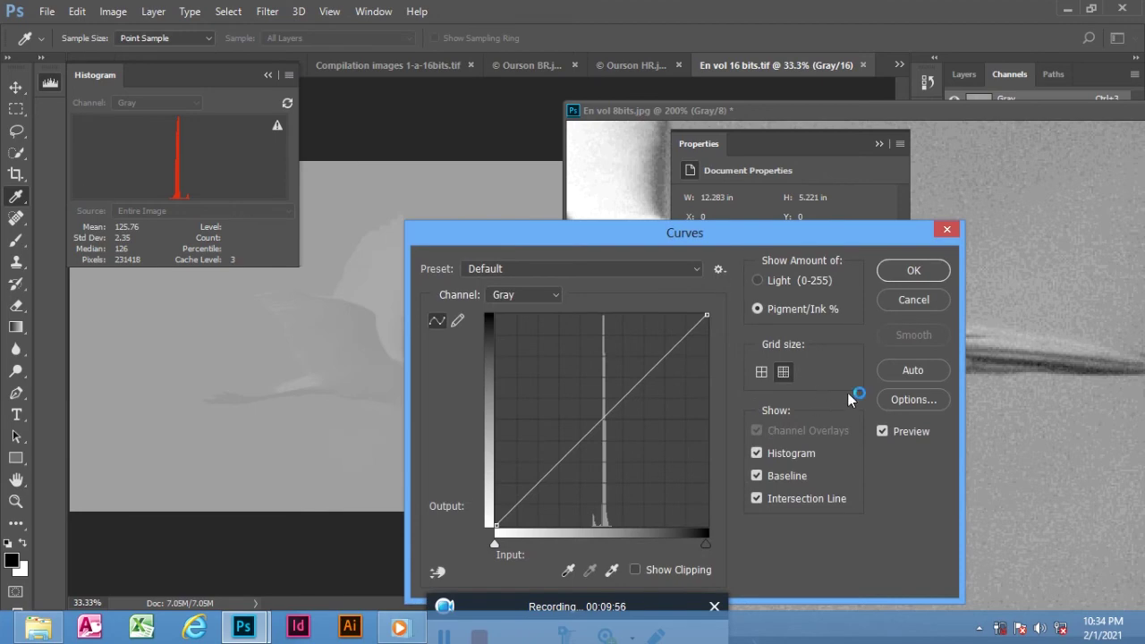
click(890, 370)
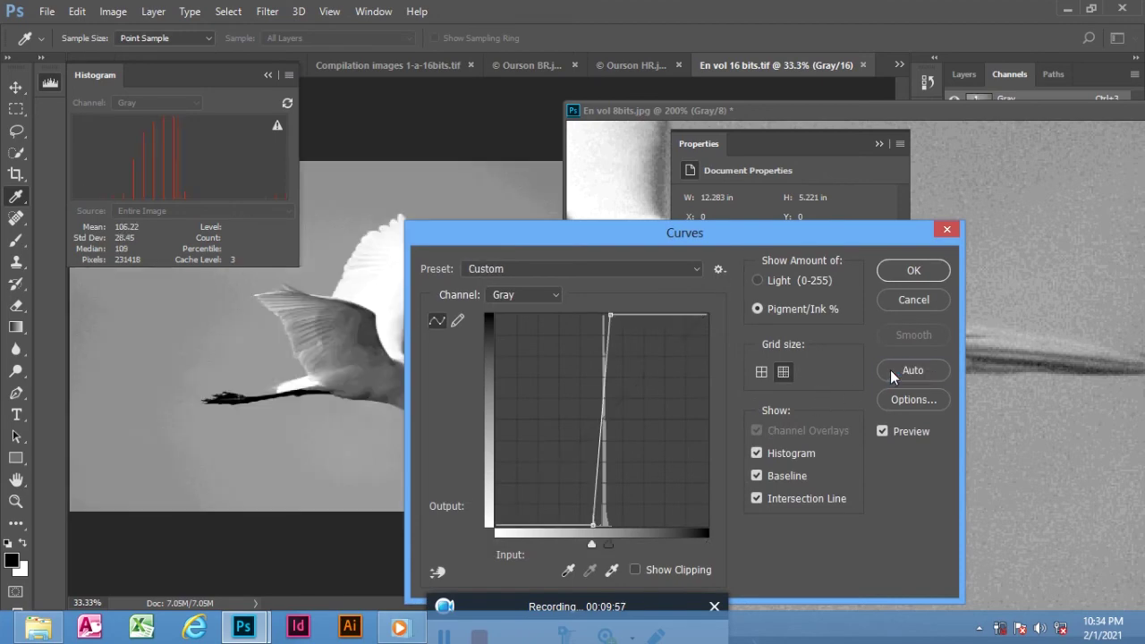
click(905, 276)
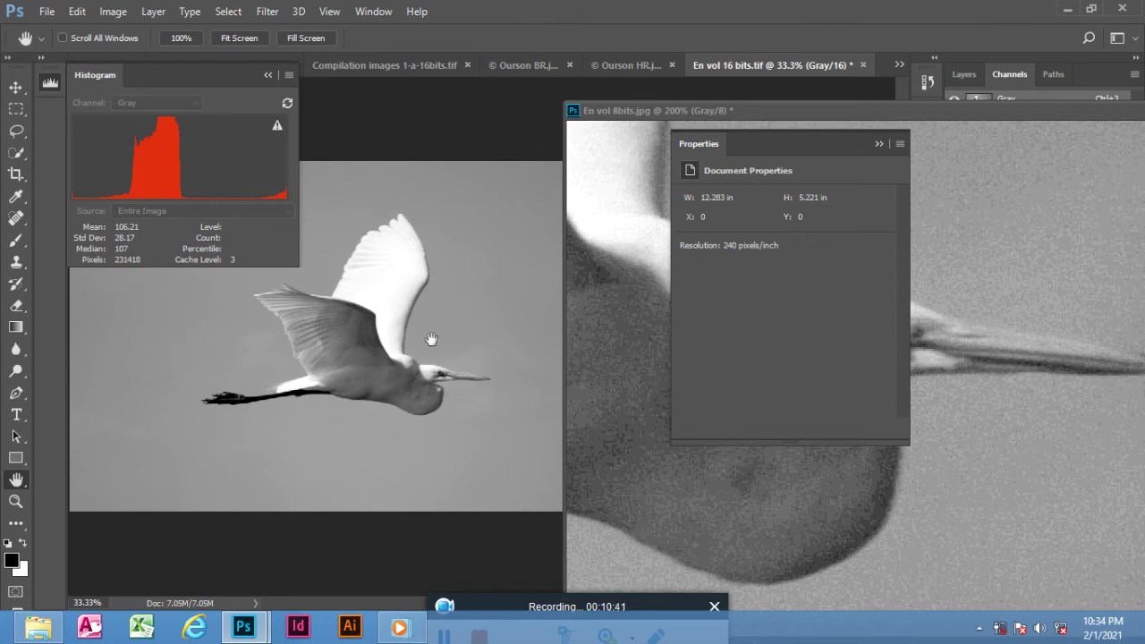
Compare the histogram of the corrected 16-bit image with that of the corrected 8-bit image
mouse_move(146, 174)
mouse_move(157, 181)
mouse_down()
mouse_move(184, 174)
mouse_move(134, 174)
mouse_move(171, 167)
mouse_up()
click(1009, 372)
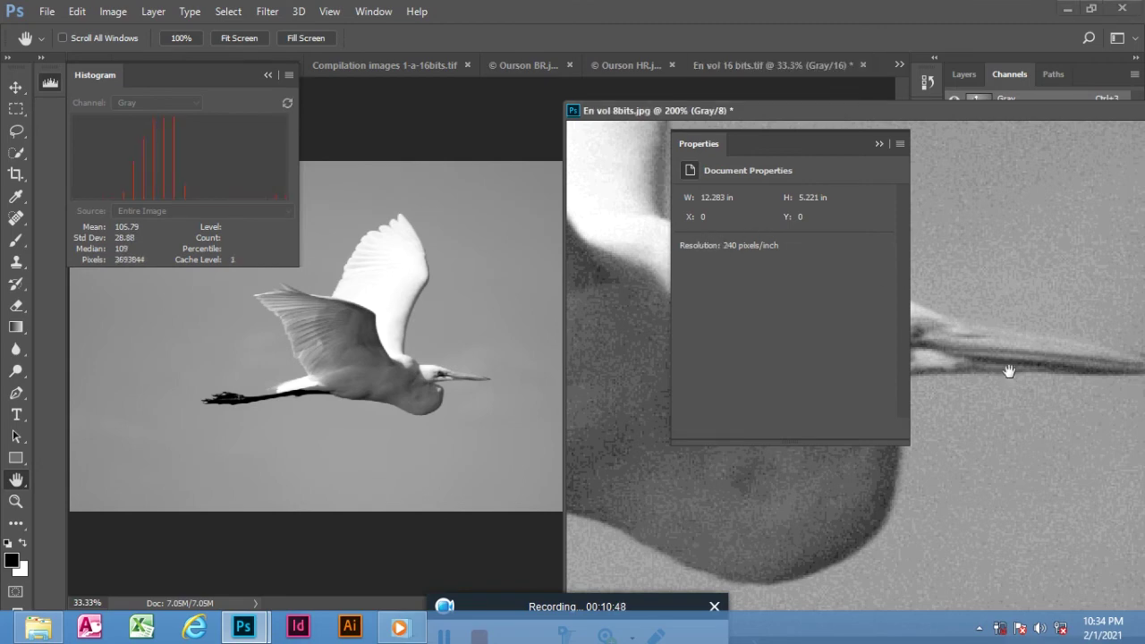
click(472, 373)
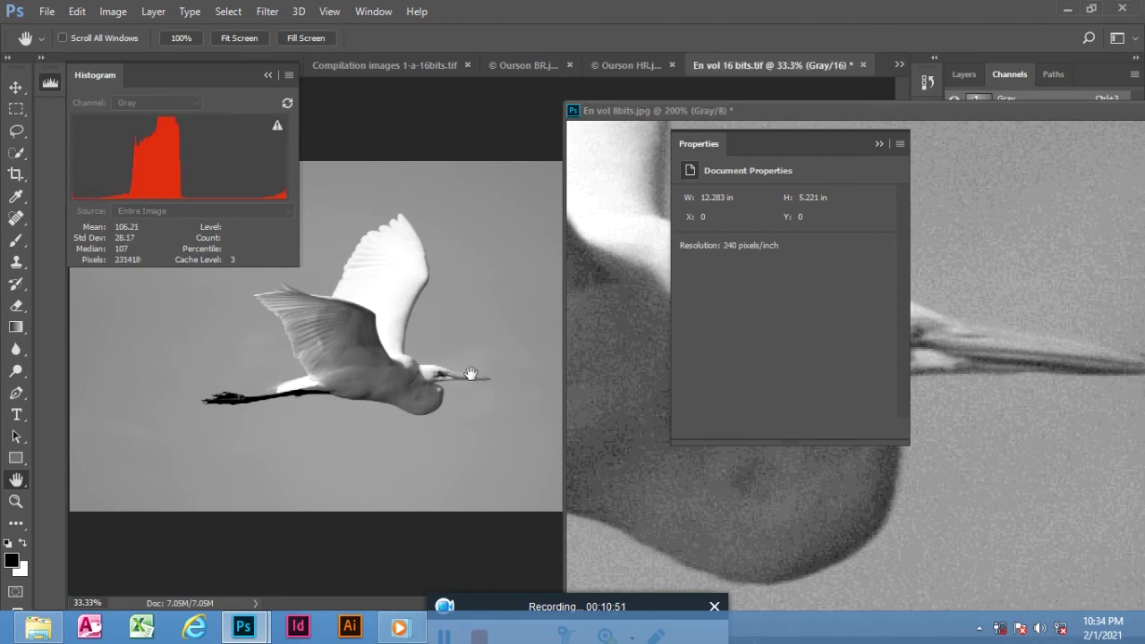
Show the bird's head in En vol 16 bits.tif at 100% zoom and hide the document properties covering the 8-bit image
ctrl+click(471, 374)
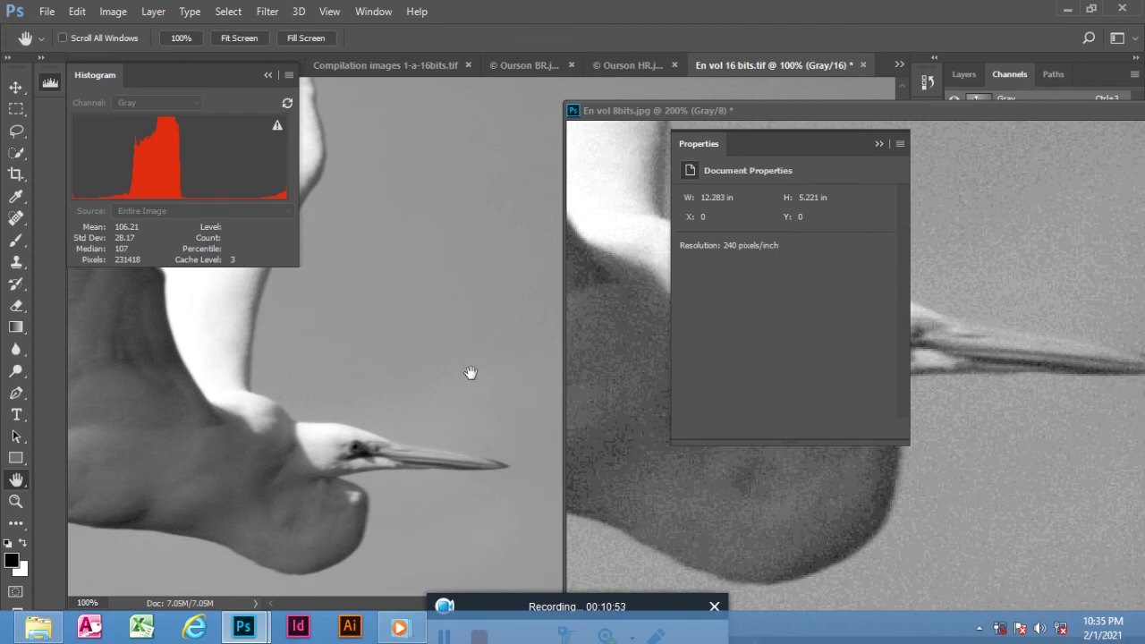
click(900, 144)
click(928, 148)
drag(327, 475, 467, 386)
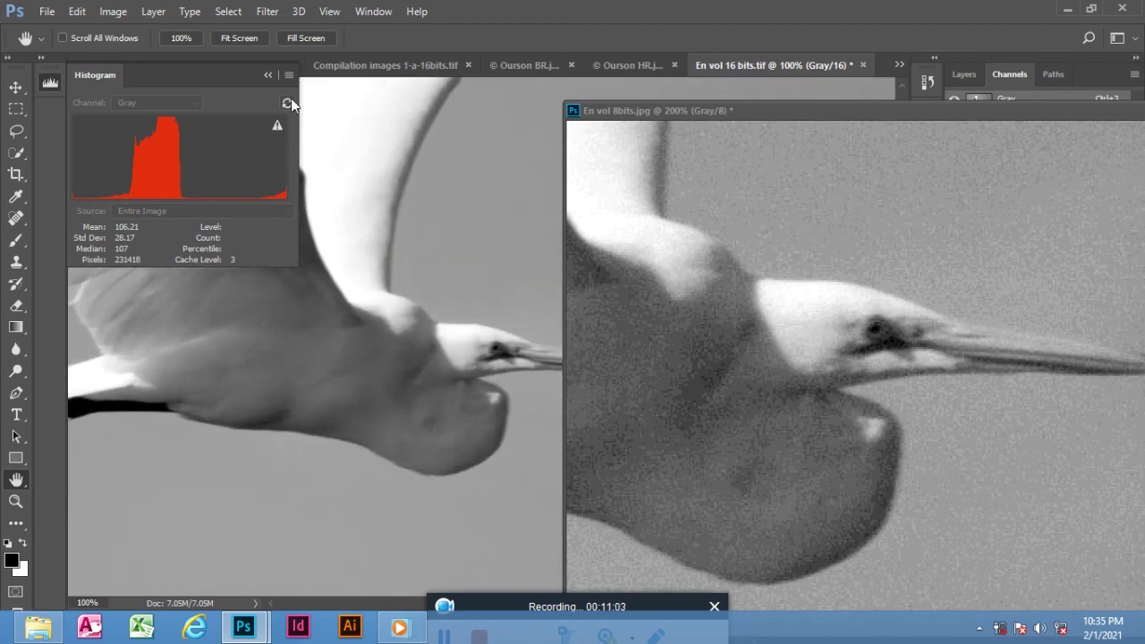
Refresh the 16-bit image's histogram with uncached data and compare it again with the 8-bit image's histogram
click(287, 103)
click(760, 298)
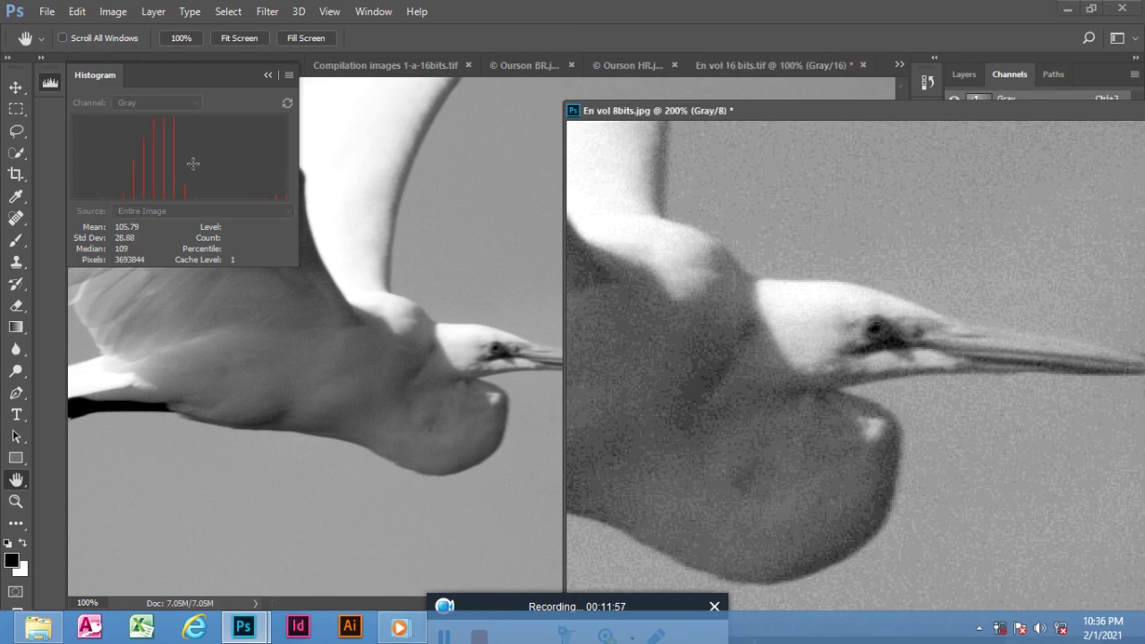
click(307, 331)
click(800, 338)
Dock the floating En vol 8bits.jpg window back among the other documents and make En vol 16 bits.tif active
click(634, 60)
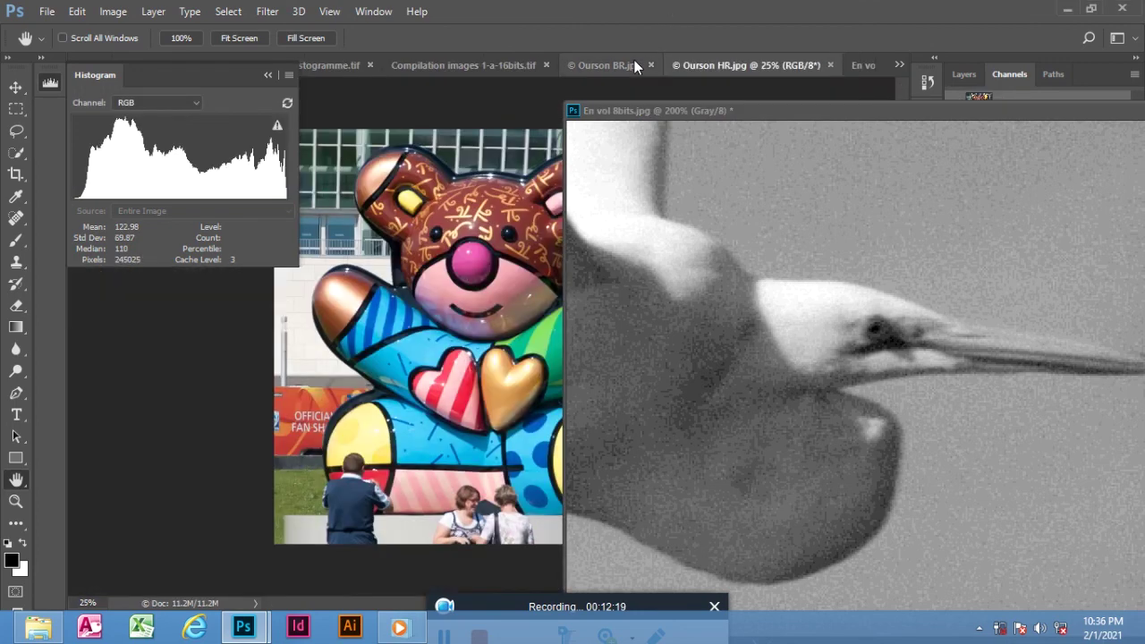
click(859, 65)
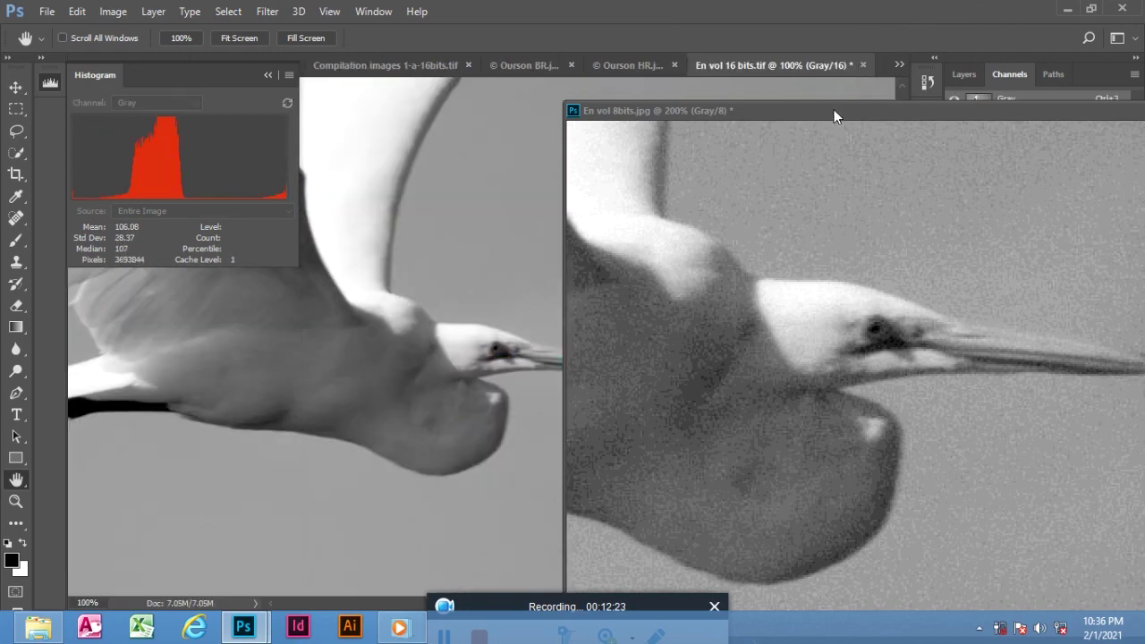
drag(832, 113, 860, 77)
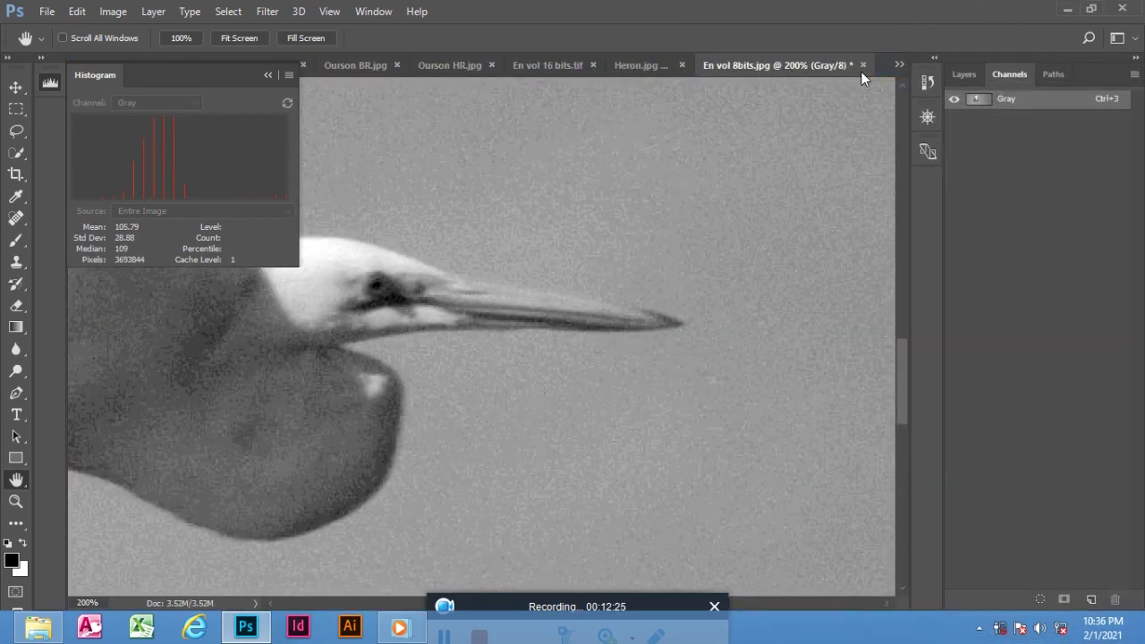
click(892, 66)
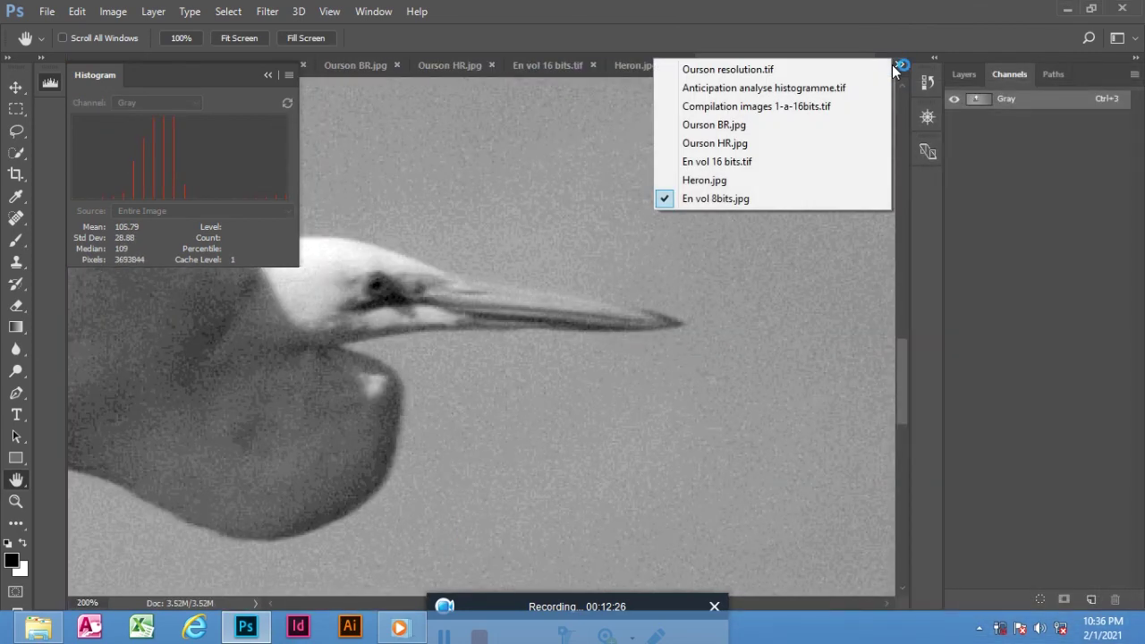
click(754, 161)
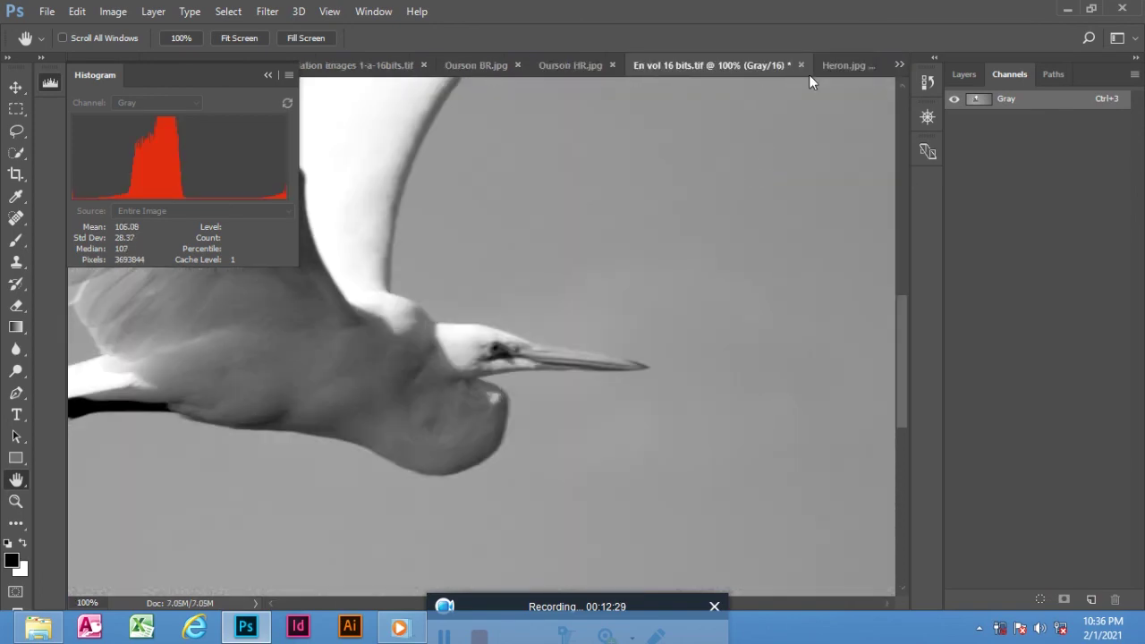
Review Ourson HR.jpg, Ourson BR.jpg and Compilation images 1-a-16bits.tif with their histograms, ending on Ourson resolution.tif
click(538, 66)
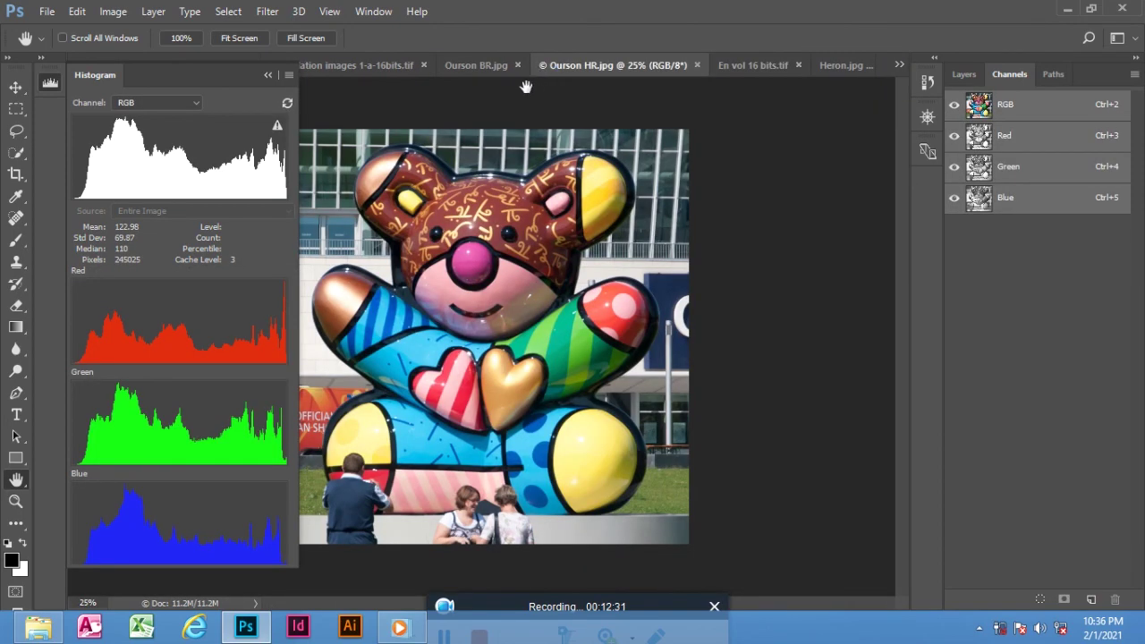
click(476, 66)
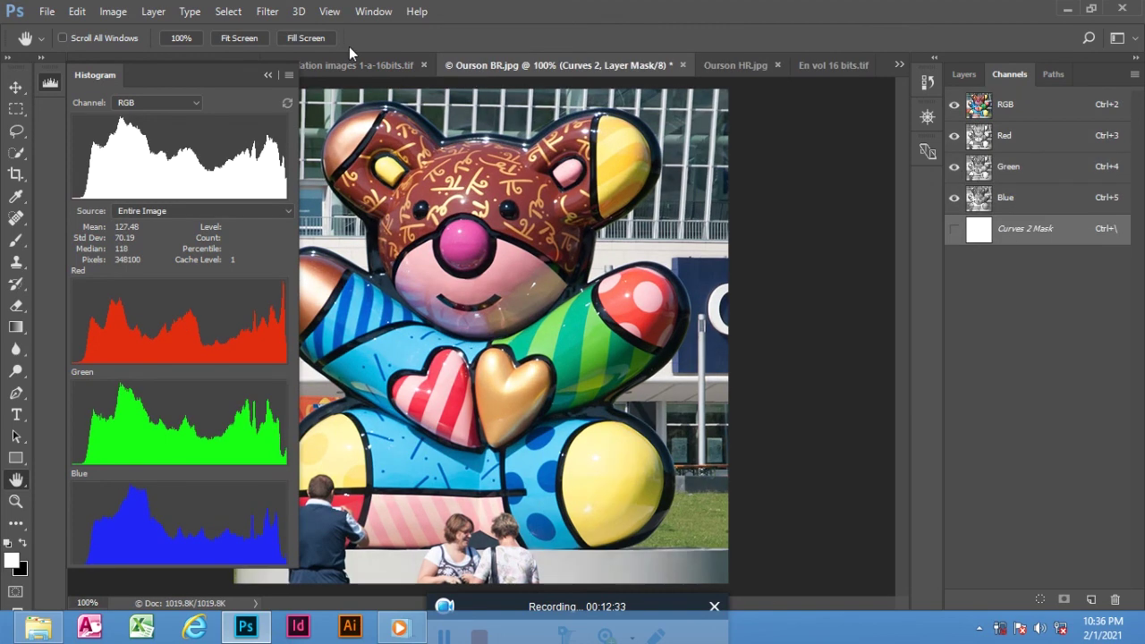
click(351, 67)
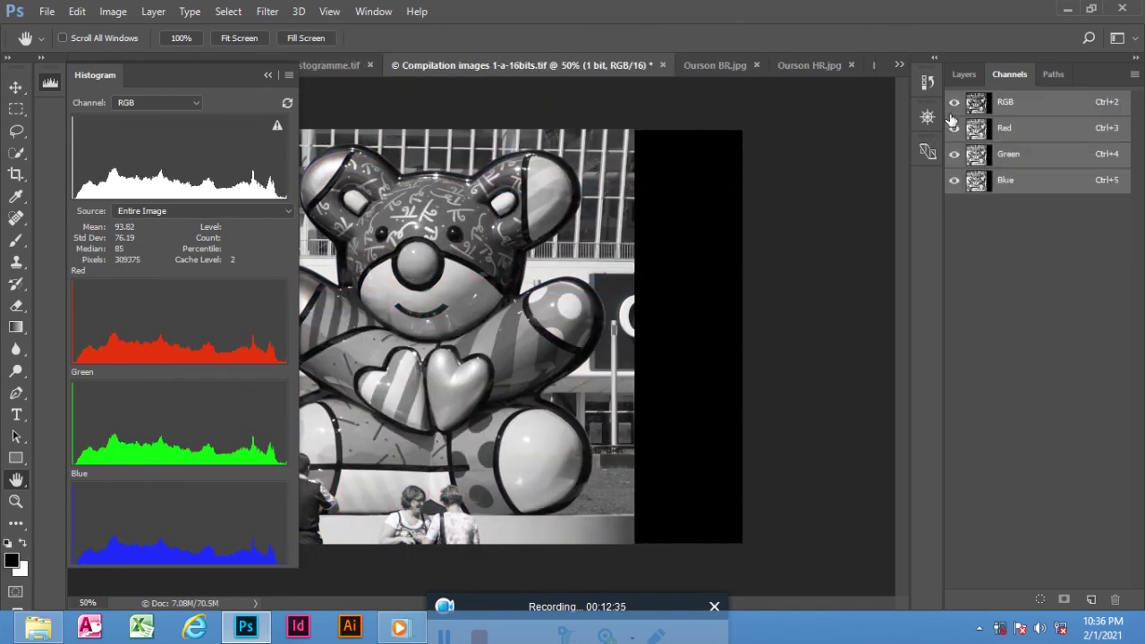
click(899, 64)
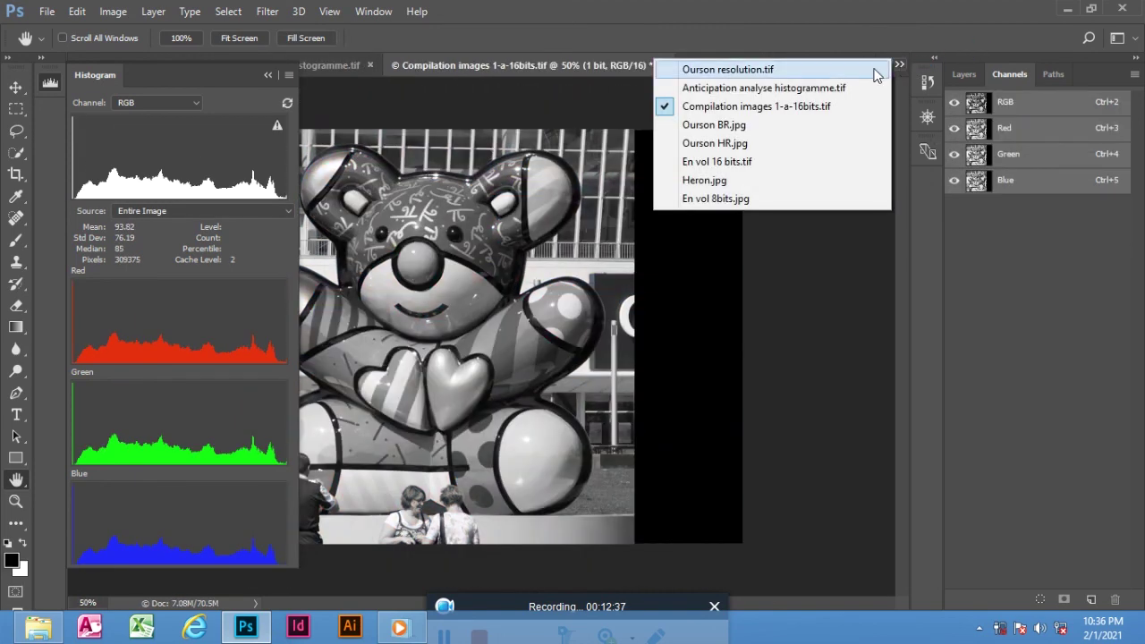
click(875, 72)
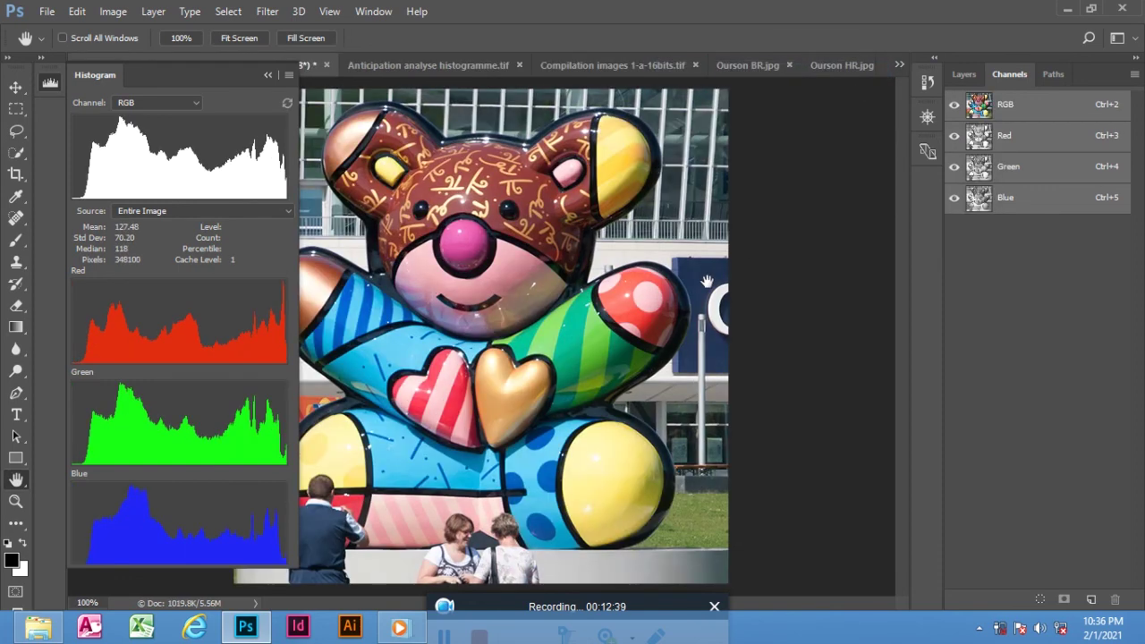